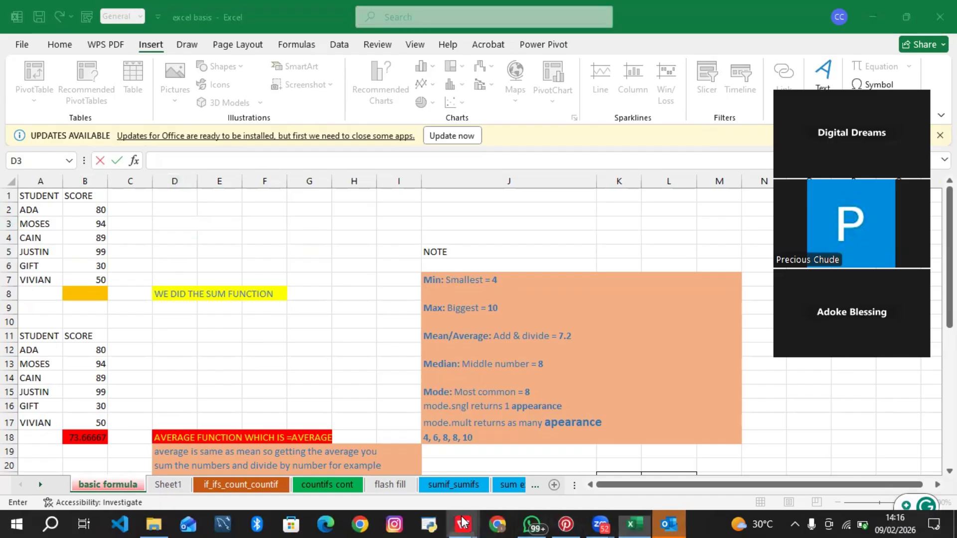
# Step: View the Autofill slide in the WPS presentation and return to the flash fill sheet in the Excel workbook
pyautogui.moveTo(463, 522)
pyautogui.click(522, 453)
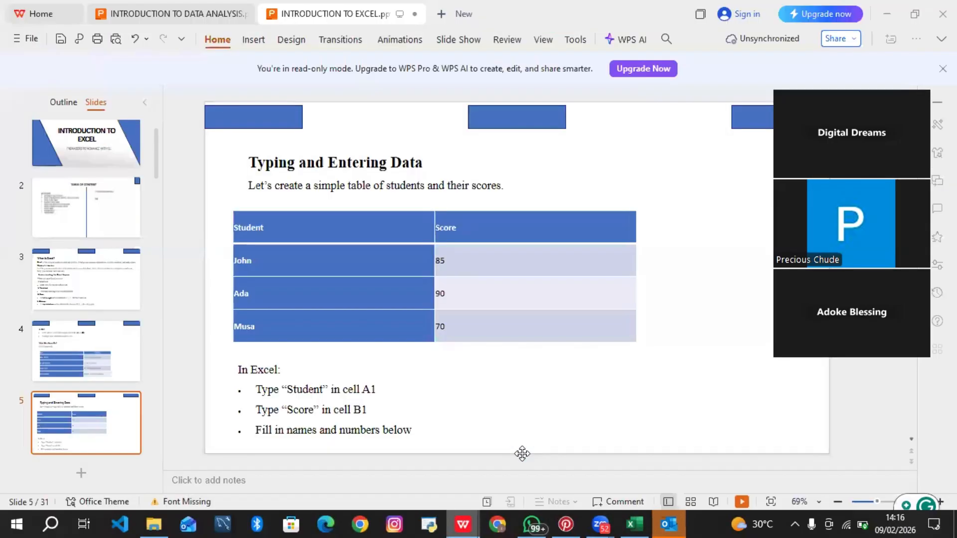
pyautogui.scroll(-1, 522, 453)
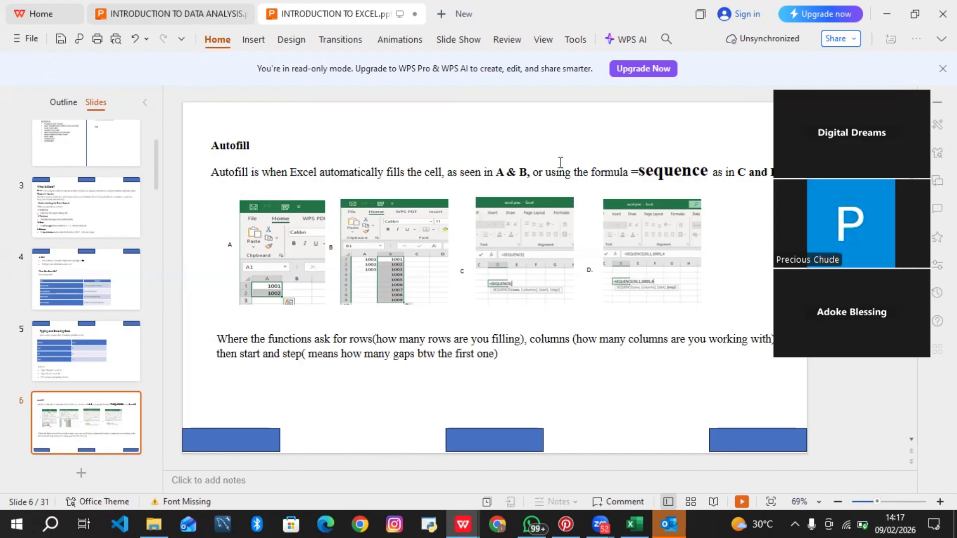
pyautogui.click(633, 523)
pyautogui.click(390, 484)
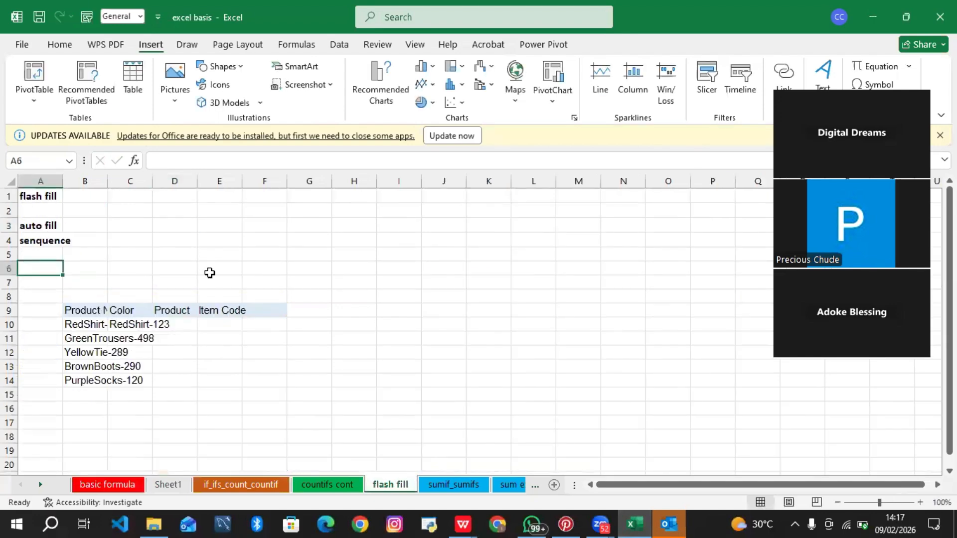
# Step: Enter random trial text in cell H2 of the flash fill sheet and erase it
pyautogui.click(354, 211)
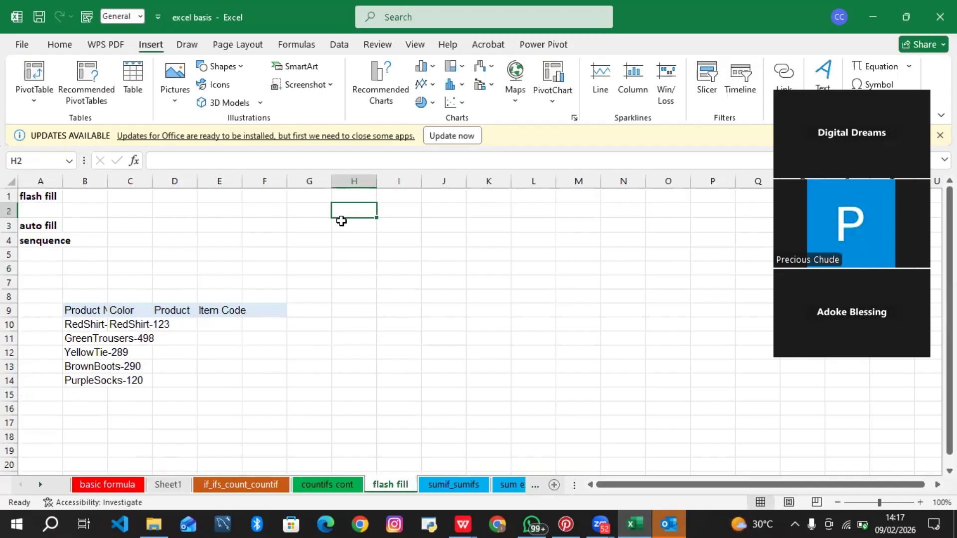
pyautogui.write('jrweejsm')
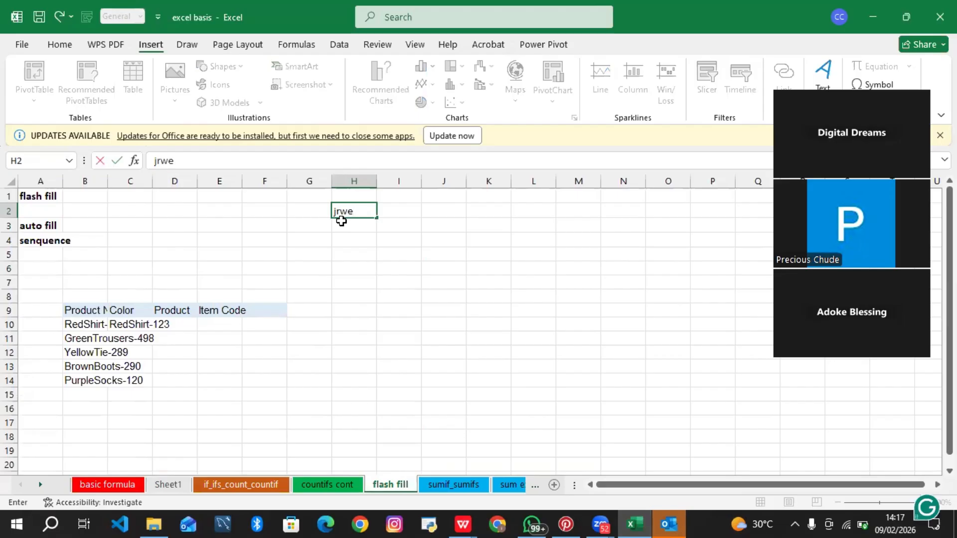
pyautogui.press('BackSpace')
pyautogui.press('BackSpace')
pyautogui.press('BackSpace')
pyautogui.press('BackSpace')
pyautogui.press('BackSpace')
pyautogui.press('BackSpace')
pyautogui.press('BackSpace')
pyautogui.press('BackSpace')
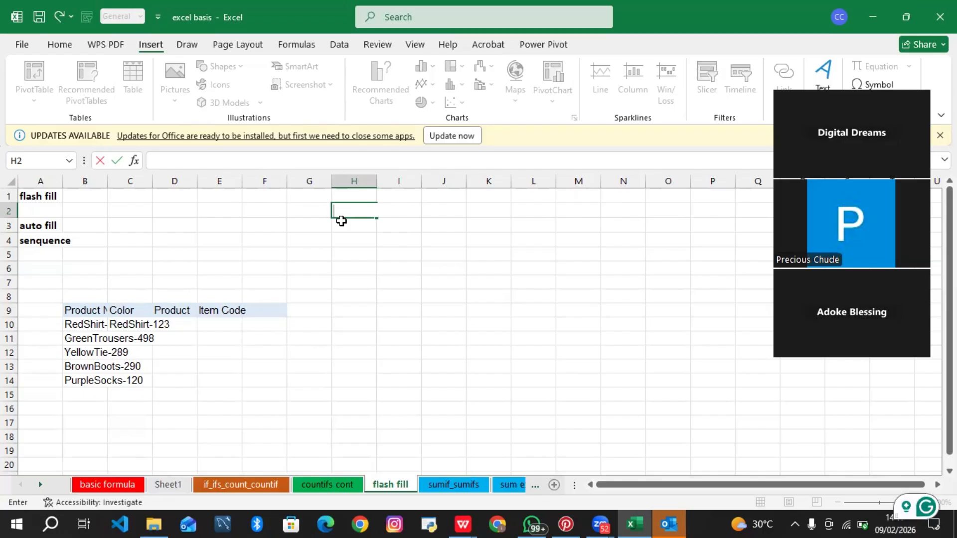
# Step: Enter the plain word sum in cell H2 and clear the cell
pyautogui.write('sum')
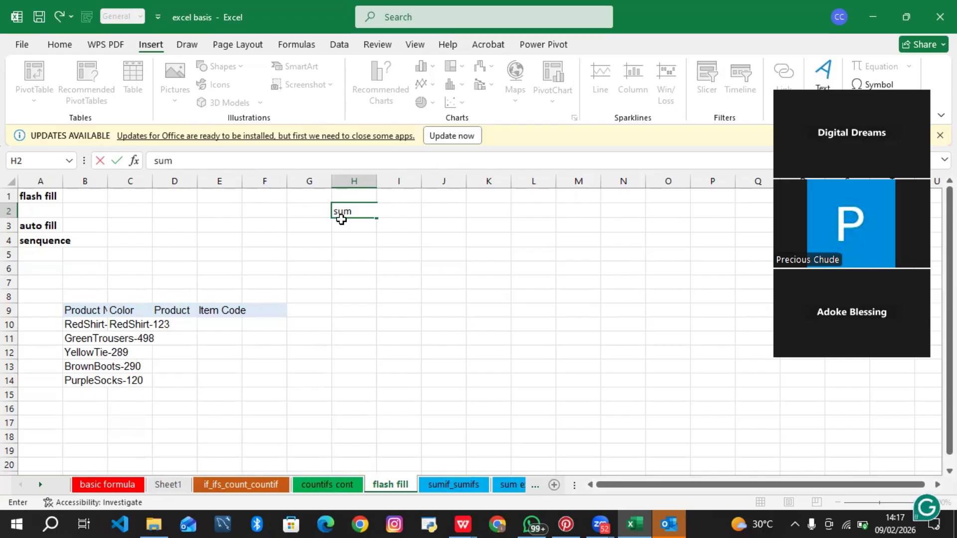
pyautogui.press('Return')
pyautogui.click(350, 213)
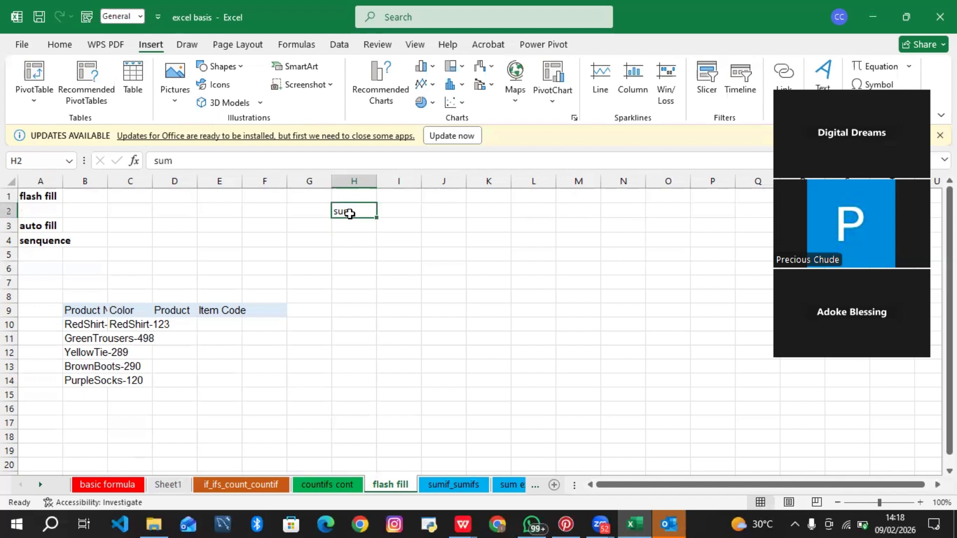
pyautogui.press('BackSpace')
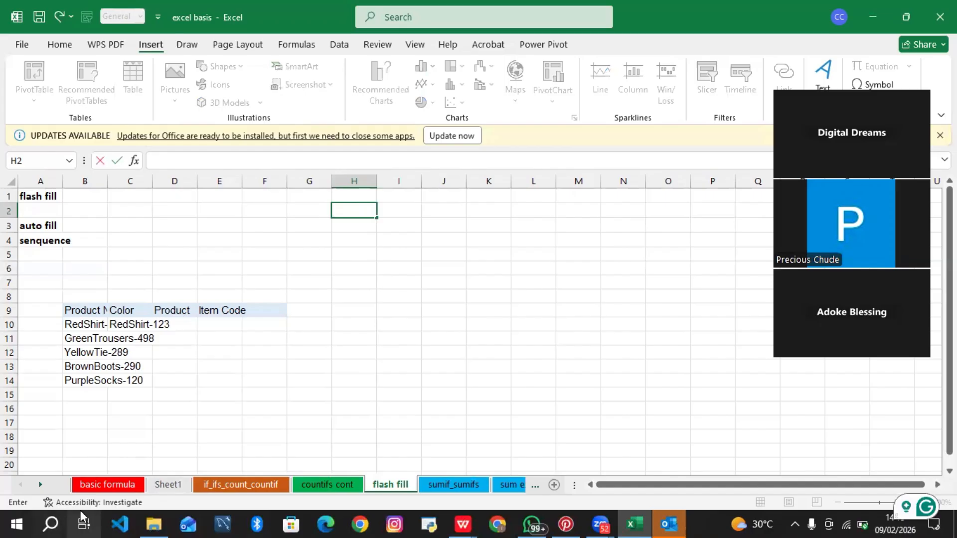
# Step: On the basic formula sheet, try to total scores B2:B7 by entering sum( without an equals sign in cell C2
pyautogui.click(97, 485)
pyautogui.click(96, 486)
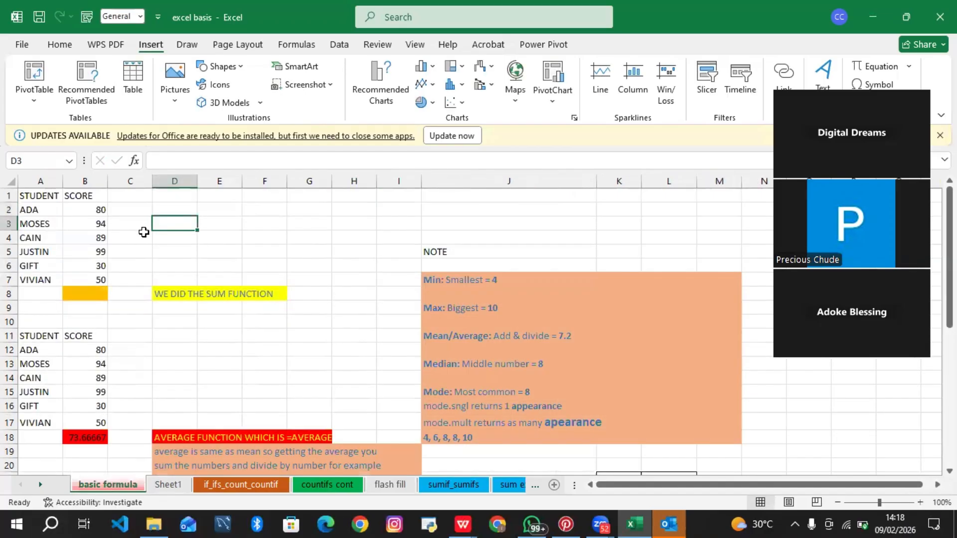
pyautogui.click(131, 212)
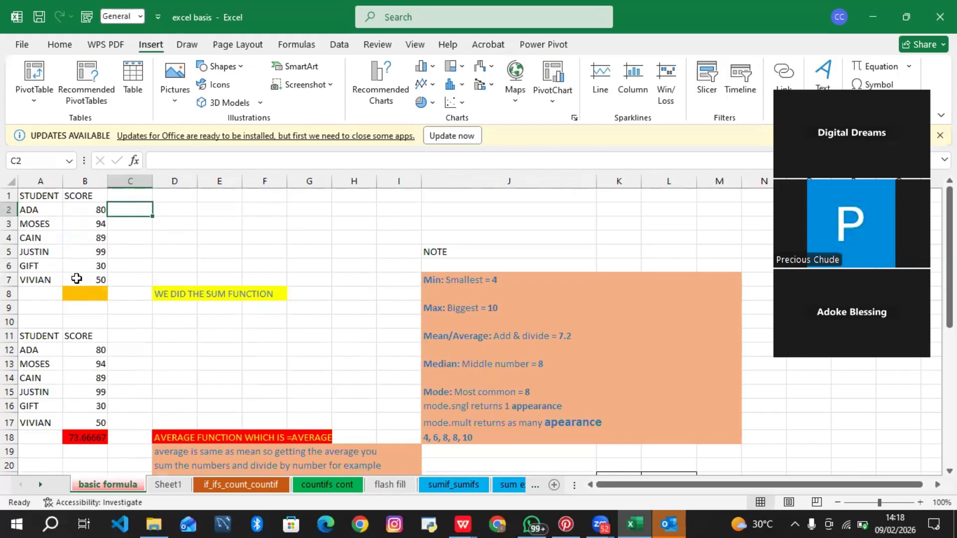
pyautogui.write('sum')
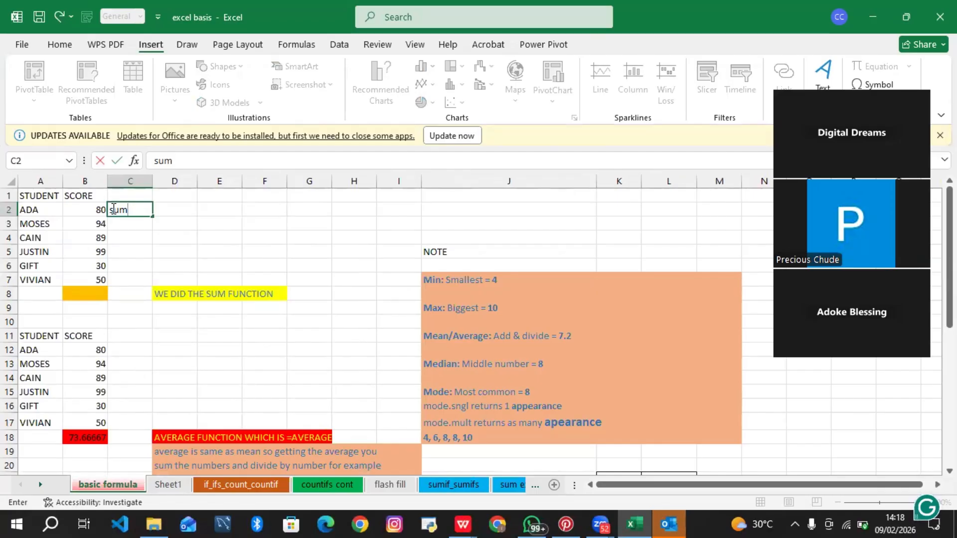
pyautogui.write('(')
pyautogui.click(90, 209)
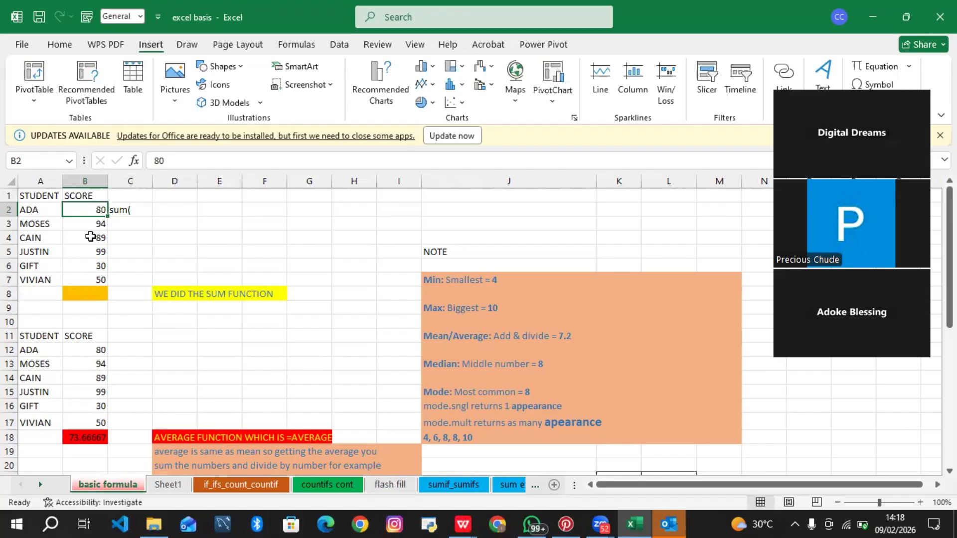
pyautogui.moveTo(87, 209); pyautogui.dragTo(99, 273)
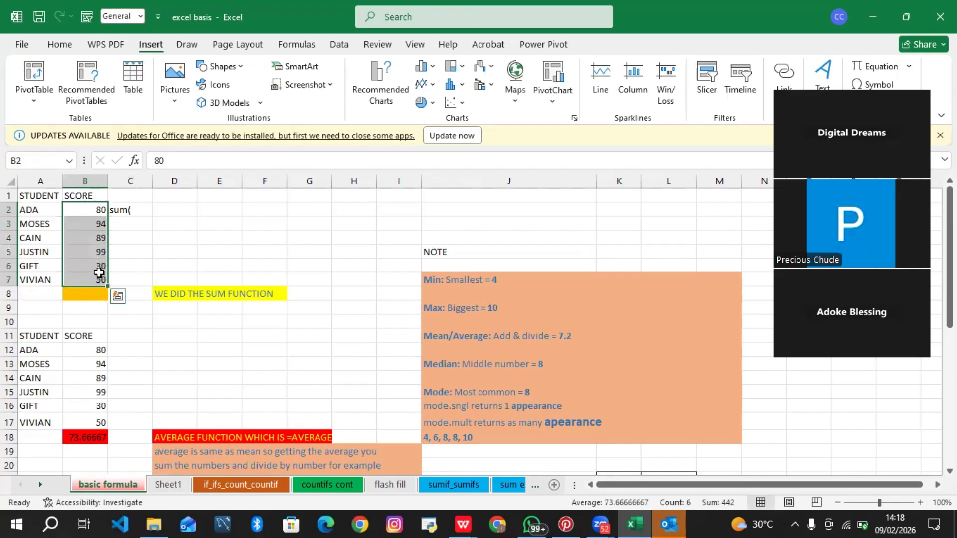
pyautogui.click(138, 235)
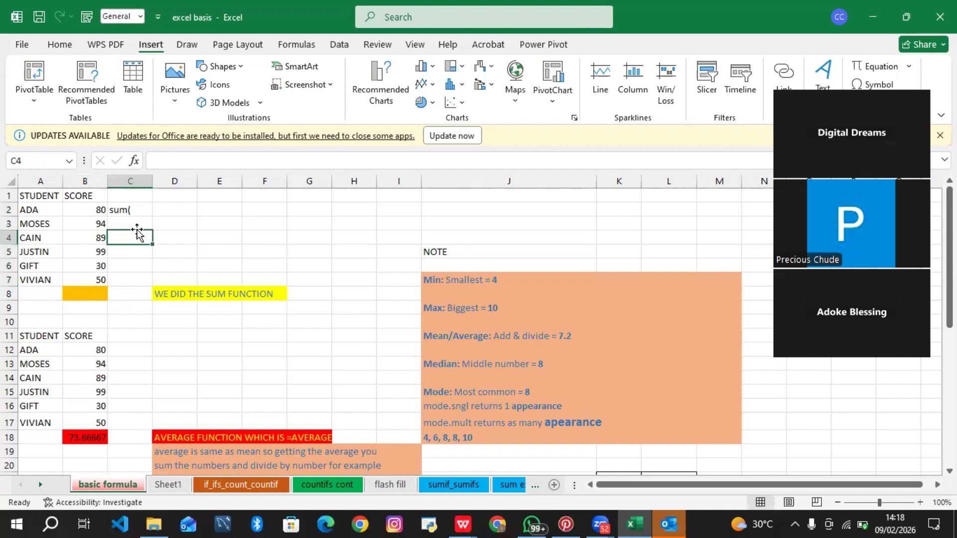
# Step: Total the student scores in cell C3 with the formula =SUM(B2:B7)
pyautogui.click(136, 223)
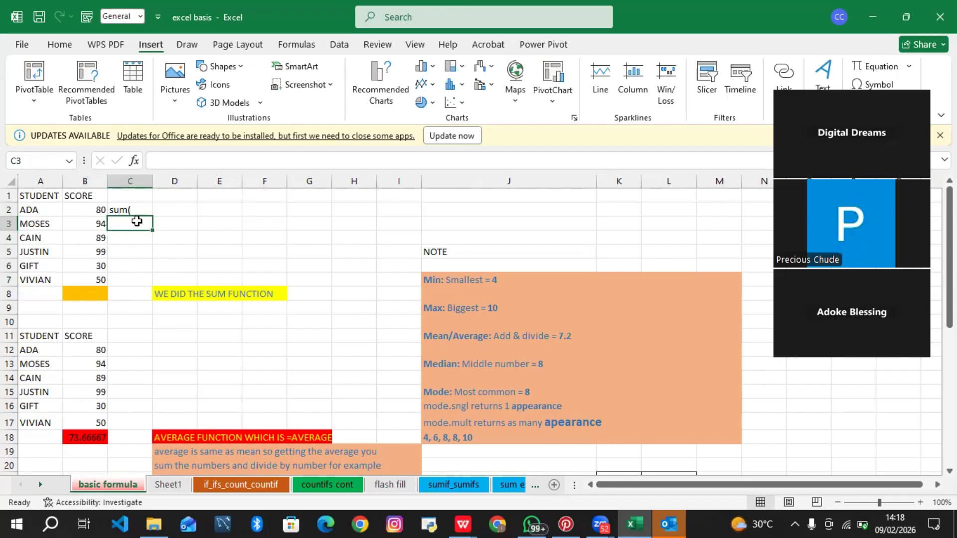
pyautogui.write('=')
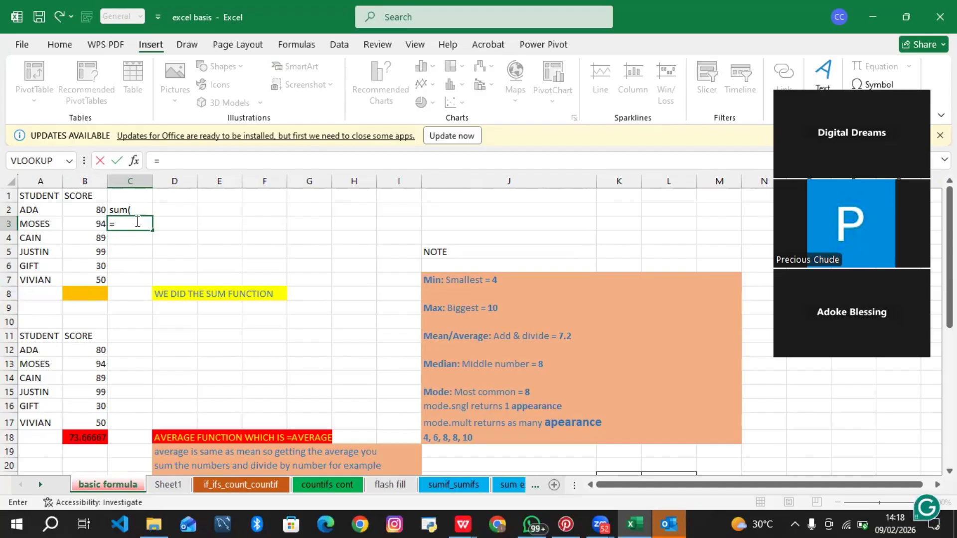
pyautogui.write('sum')
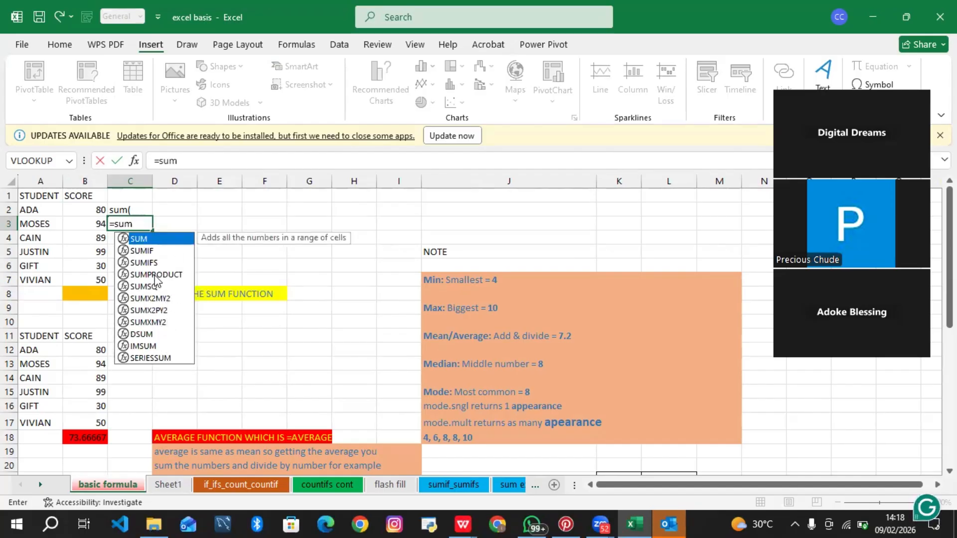
pyautogui.doubleClick(172, 241)
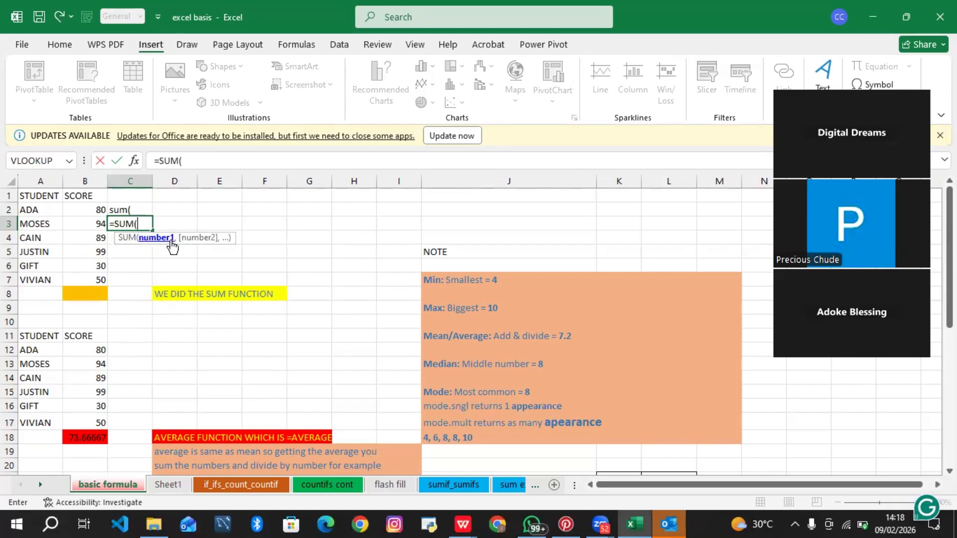
pyautogui.moveTo(93, 206); pyautogui.dragTo(99, 278)
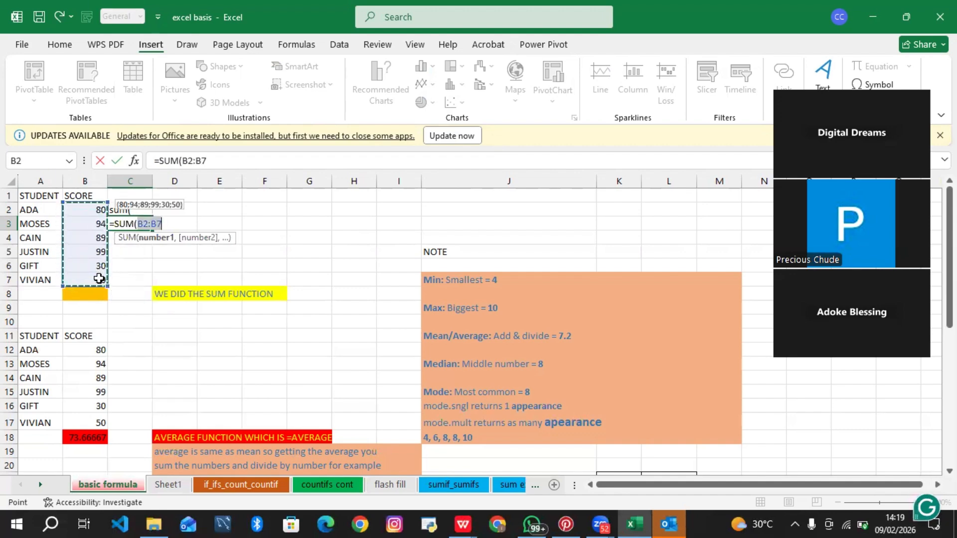
pyautogui.write(')')
pyautogui.press('Return')
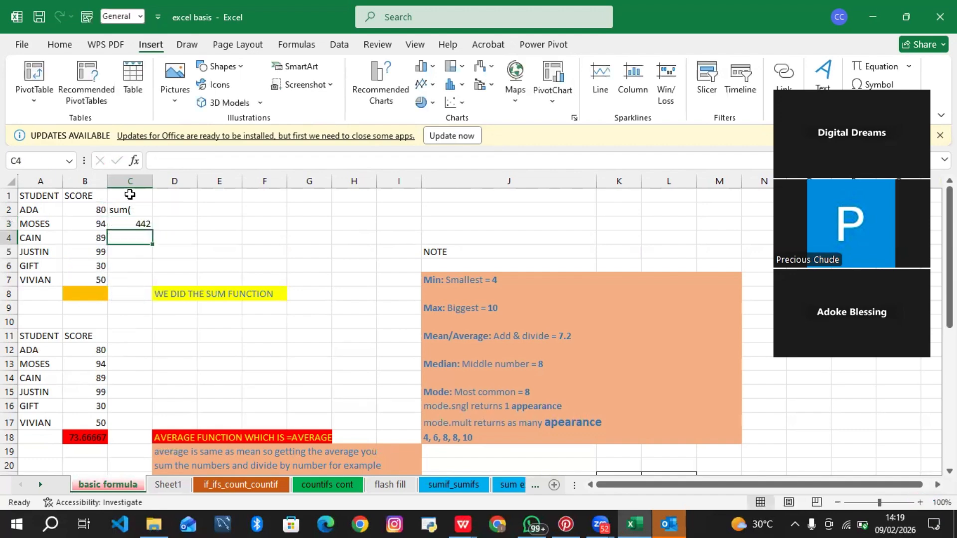
# Step: Compare the contents of the formula cell C3 with the plain text in cell C2
pyautogui.click(135, 221)
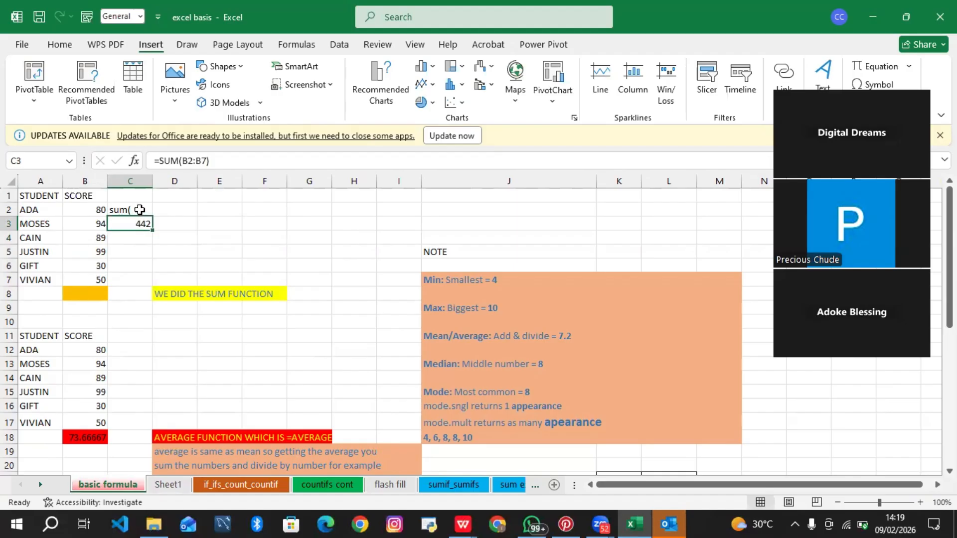
pyautogui.click(139, 210)
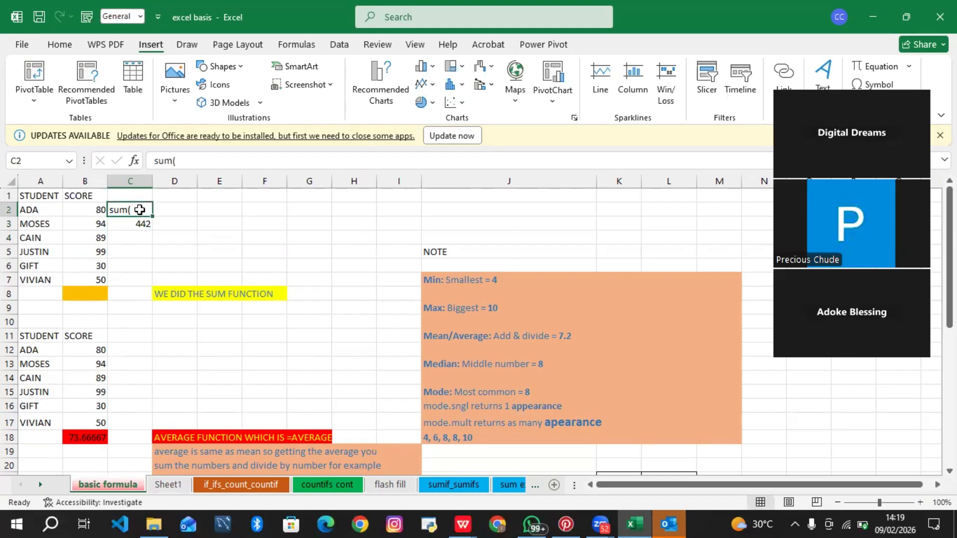
pyautogui.click(142, 220)
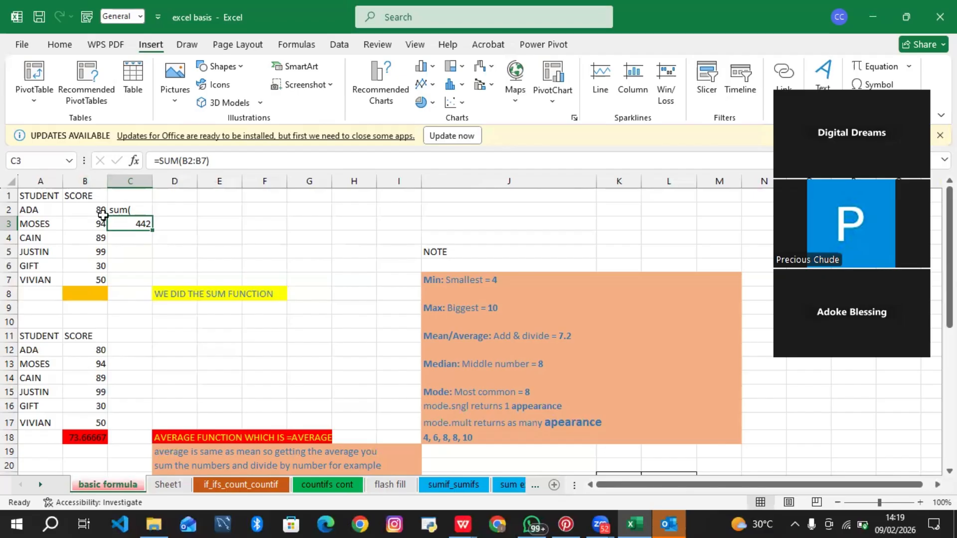
# Step: Demonstrate selecting the score range B2:B7, first by extending from B2 to the last score and again as a cell block
pyautogui.click(128, 244)
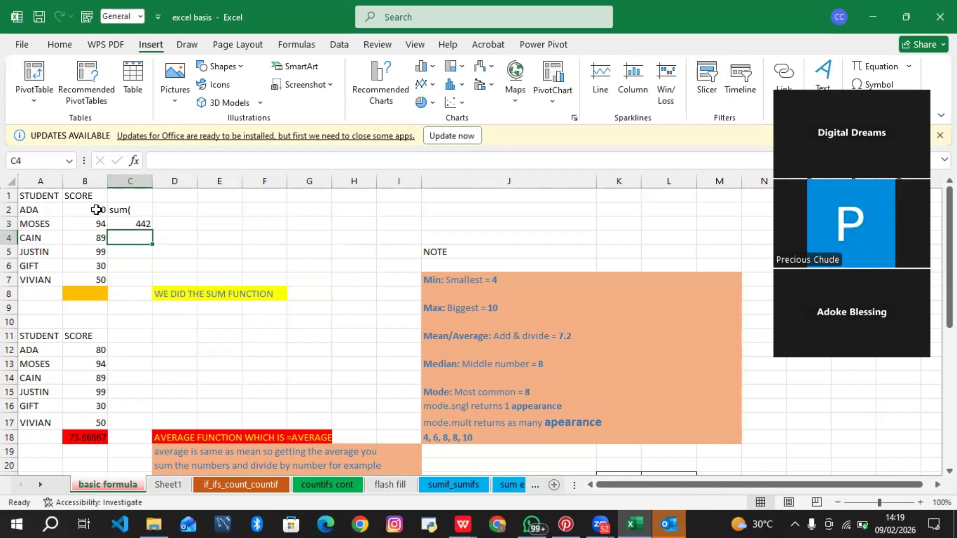
pyautogui.moveTo(96, 210)
pyautogui.mouseDown()
pyautogui.moveTo(95, 266)
pyautogui.moveTo(95, 216)
pyautogui.mouseUp()
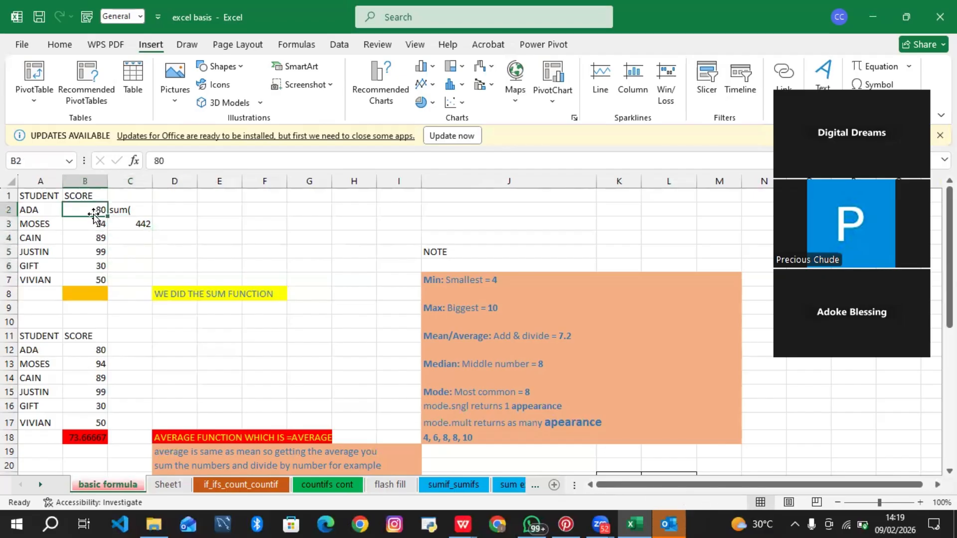
pyautogui.click(126, 232)
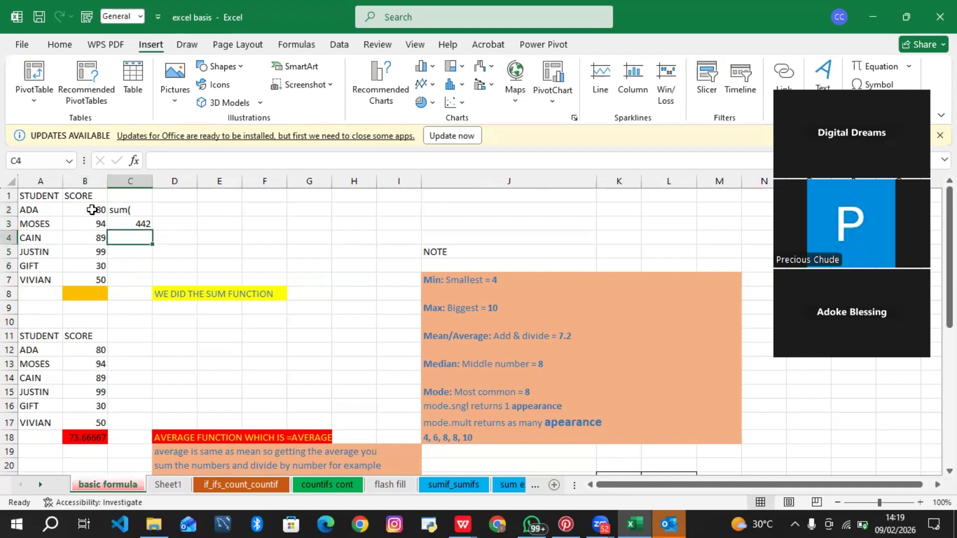
pyautogui.click(92, 210)
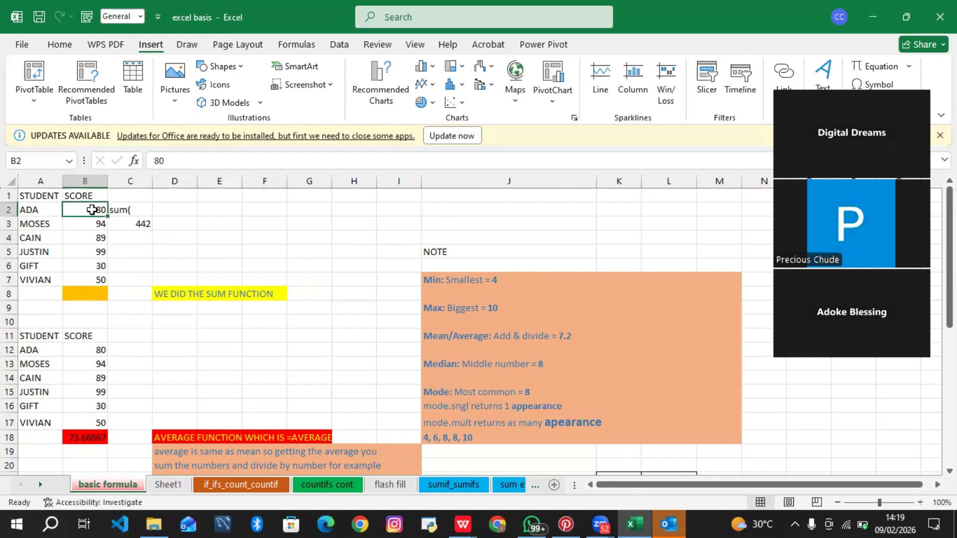
pyautogui.hotkey('ctrl', 'shift', 'Down')
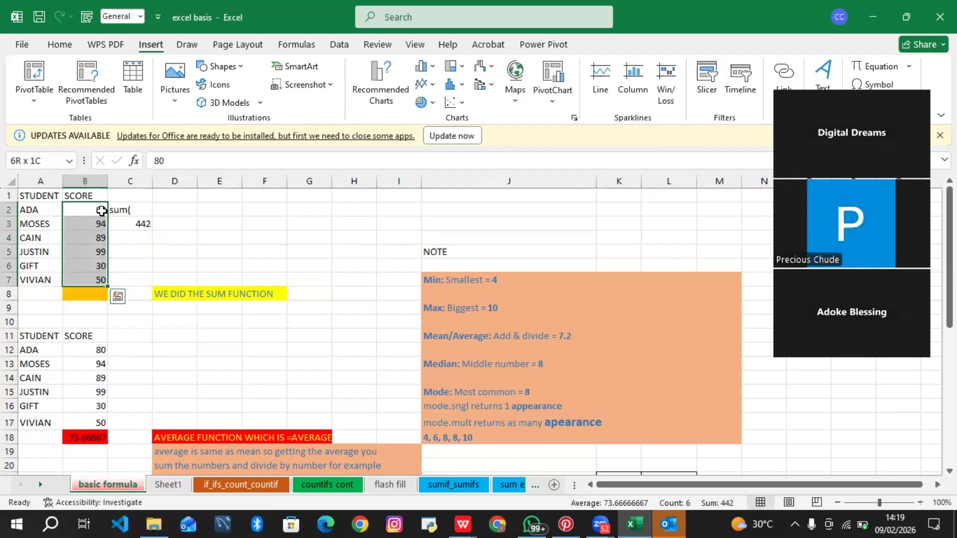
pyautogui.click(124, 235)
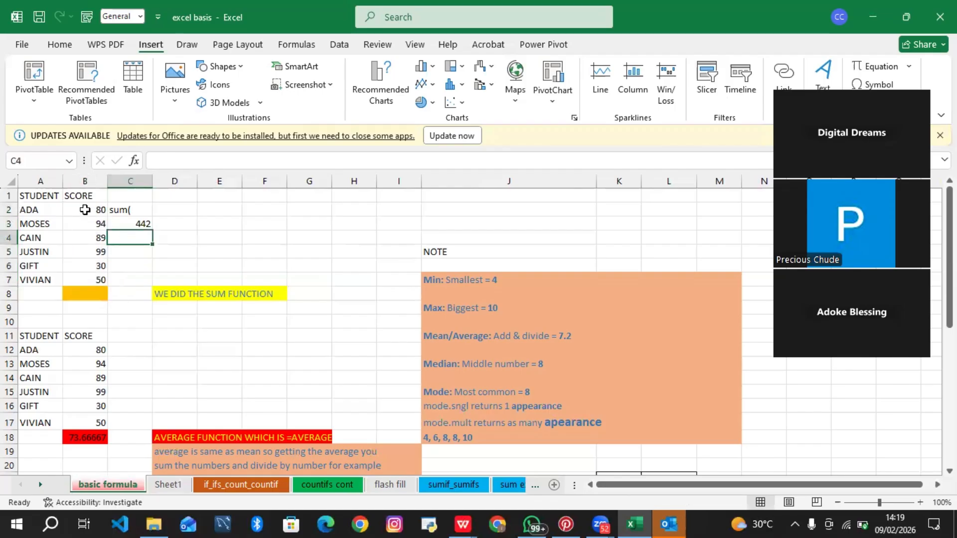
pyautogui.moveTo(85, 209); pyautogui.dragTo(95, 278)
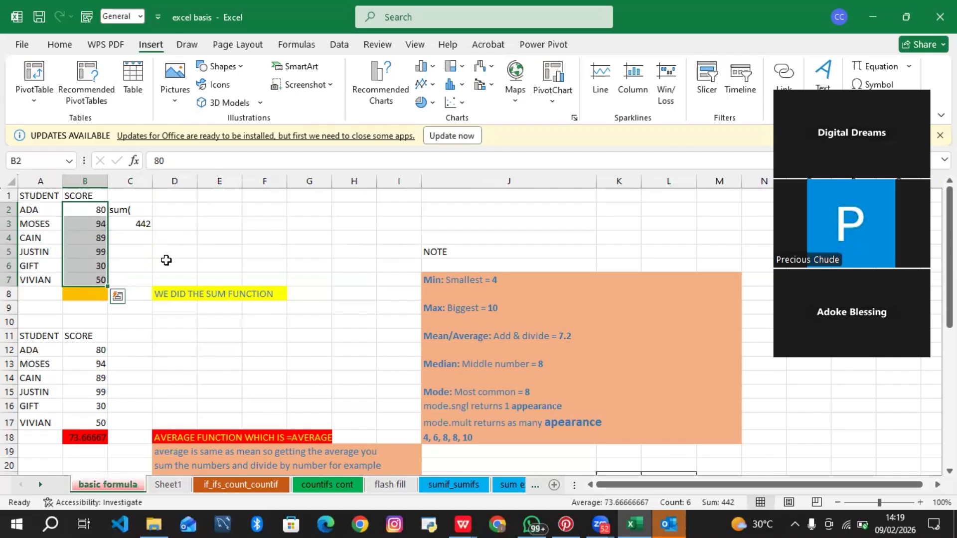
pyautogui.click(165, 263)
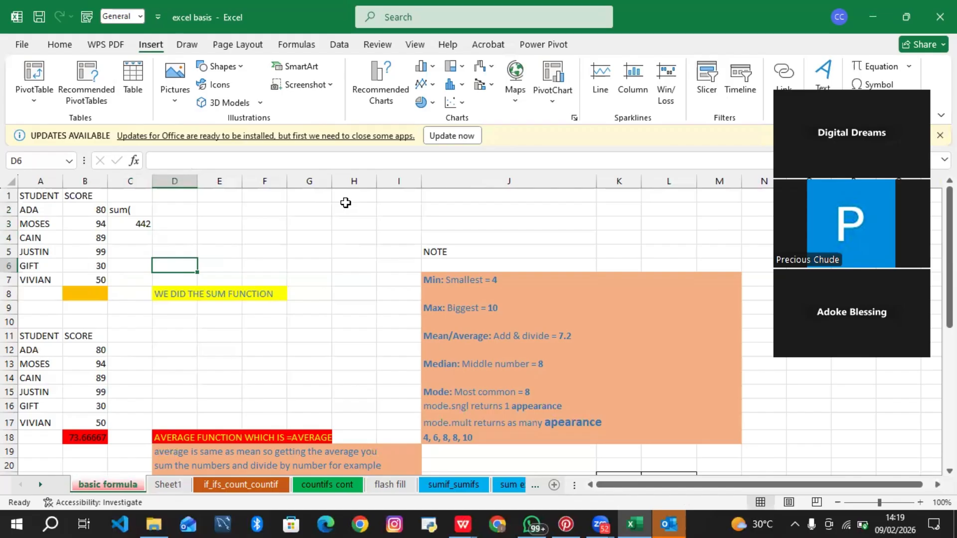
# Step: Select the empty block H1:I12, and extend the selection from cell H1 to the whole of column H
pyautogui.moveTo(350, 198); pyautogui.dragTo(407, 260)
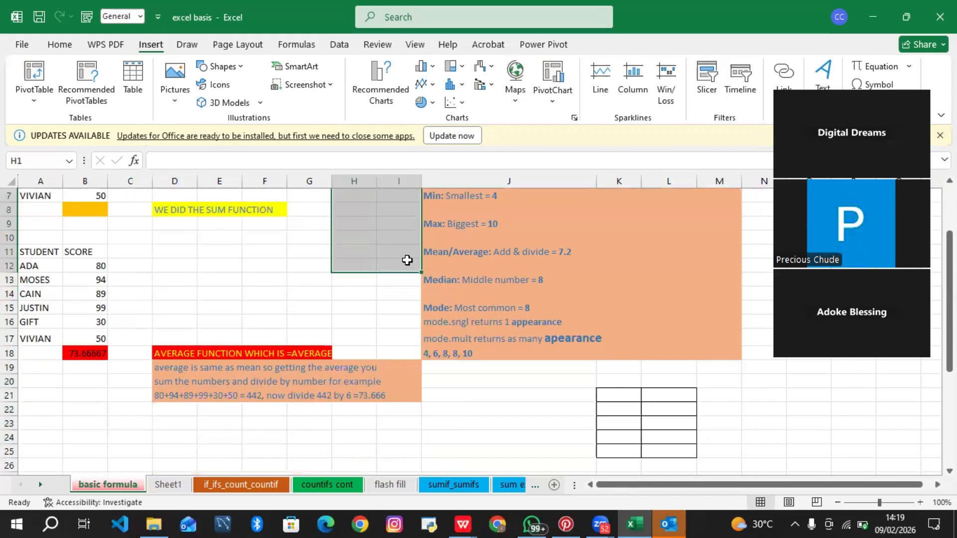
pyautogui.press('Up')
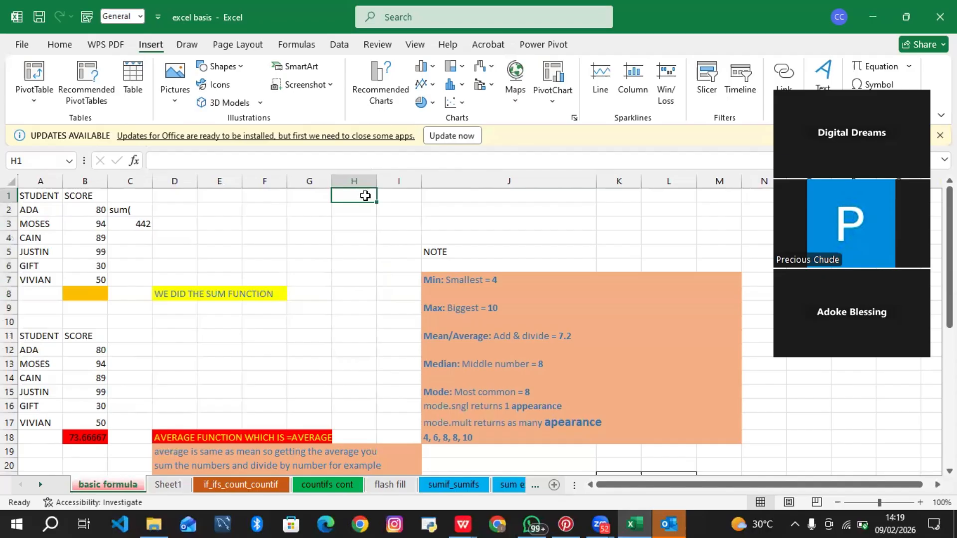
pyautogui.hotkey('ctrl', 'space')
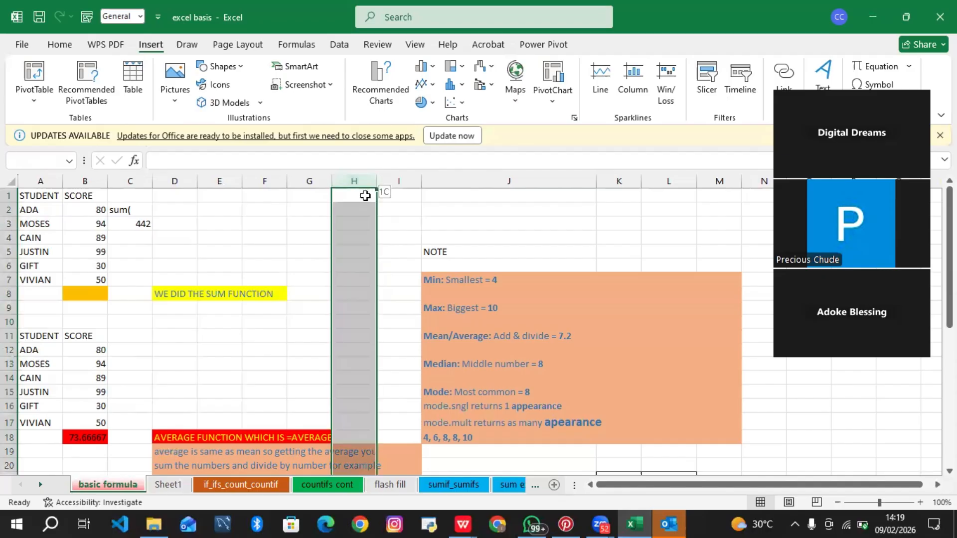
# Step: Switch to the WPS presentation's Autofill slide to check it, and return to Excel to open the flash fill sheet
pyautogui.click(365, 196)
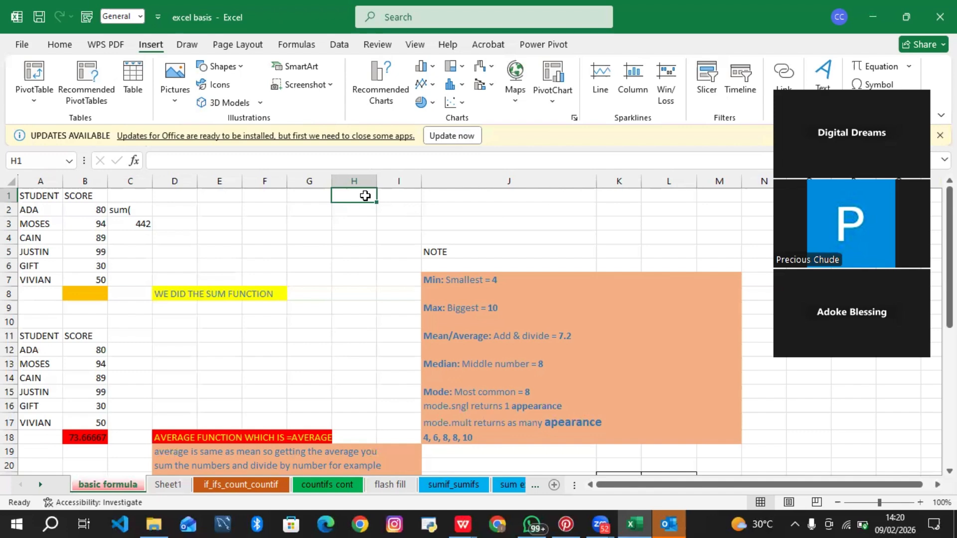
pyautogui.hotkey('alt', 'Tab')
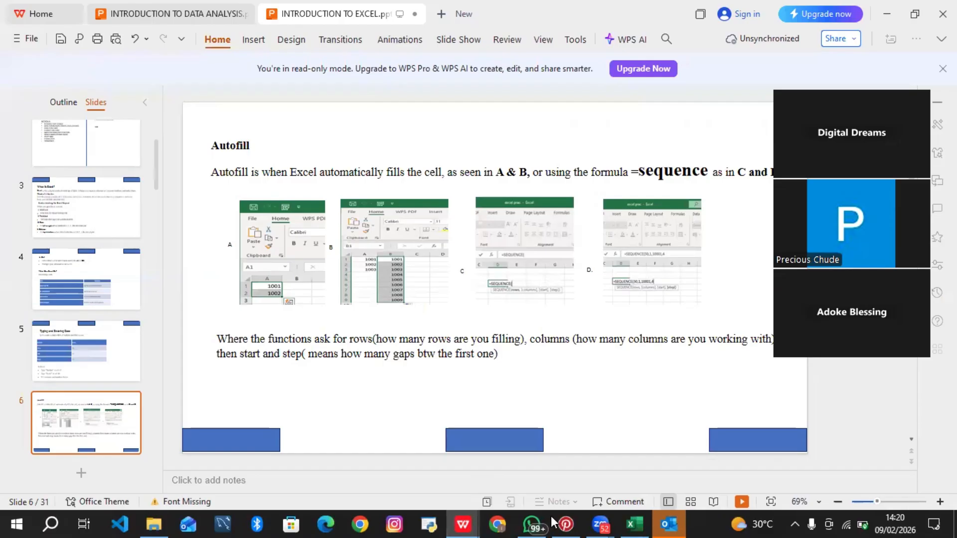
pyautogui.click(640, 522)
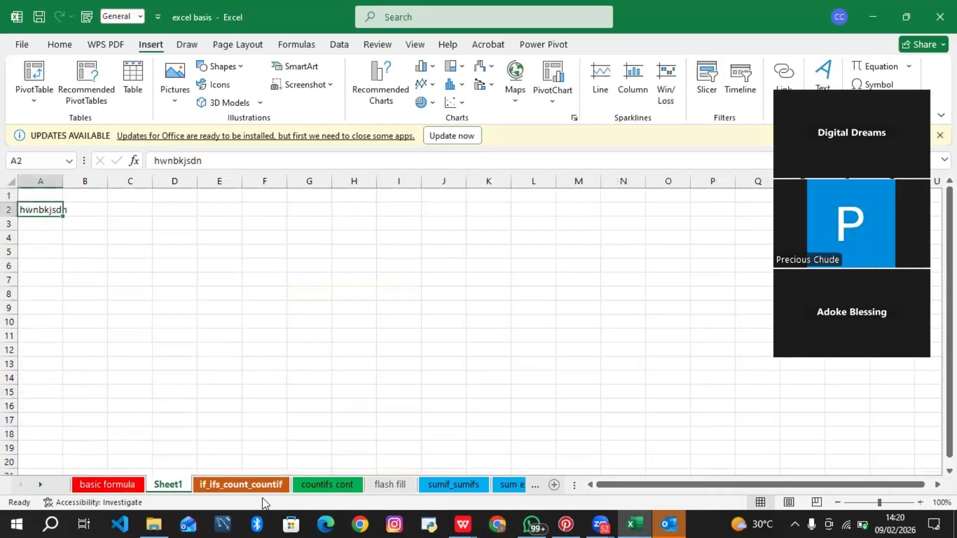
pyautogui.click(390, 487)
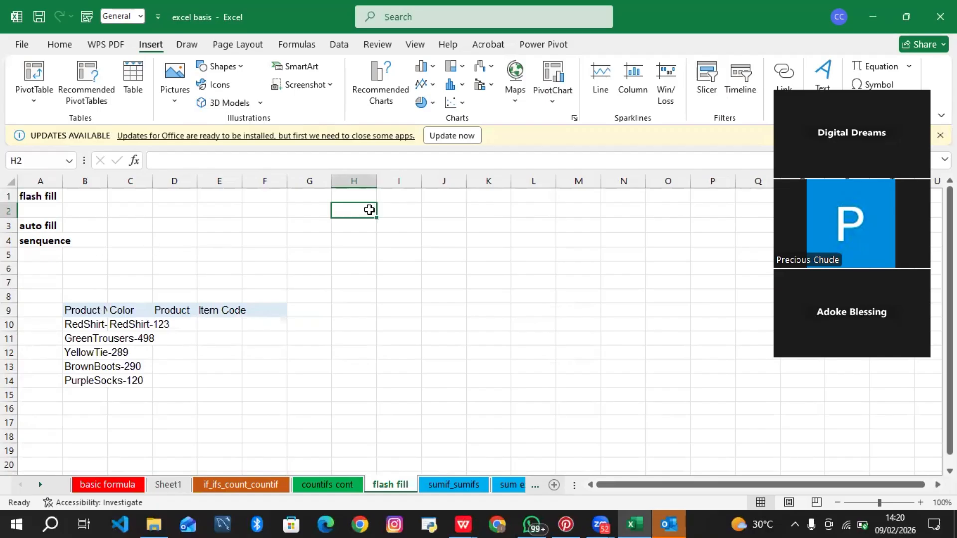
# Step: Enter the starting numbers 1 in cell H2 and 2 in cell H3
pyautogui.write('1')
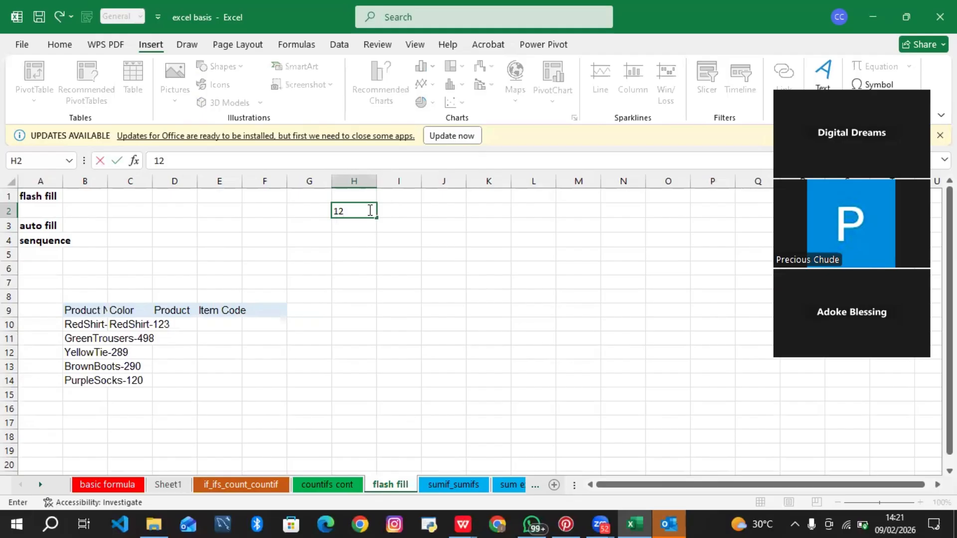
pyautogui.click(363, 223)
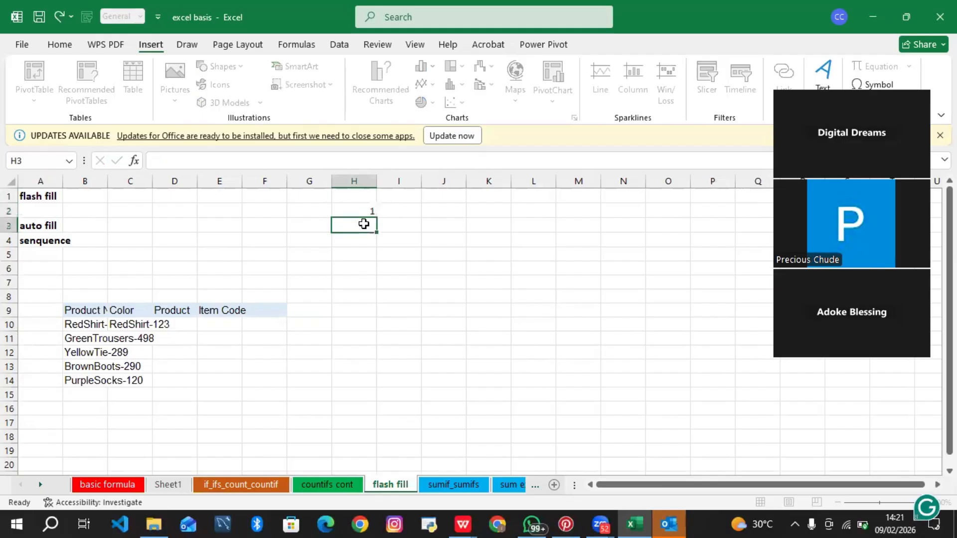
pyautogui.write('2')
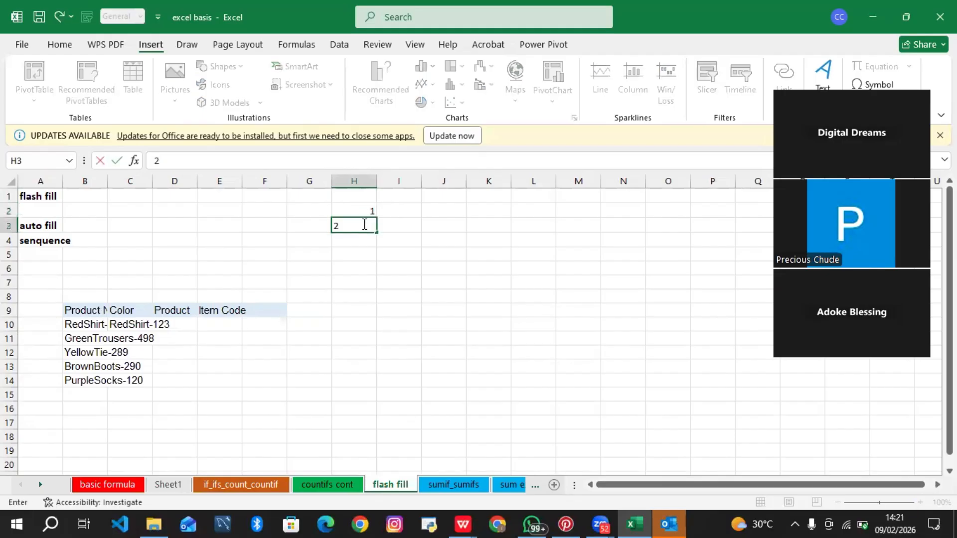
pyautogui.click(358, 263)
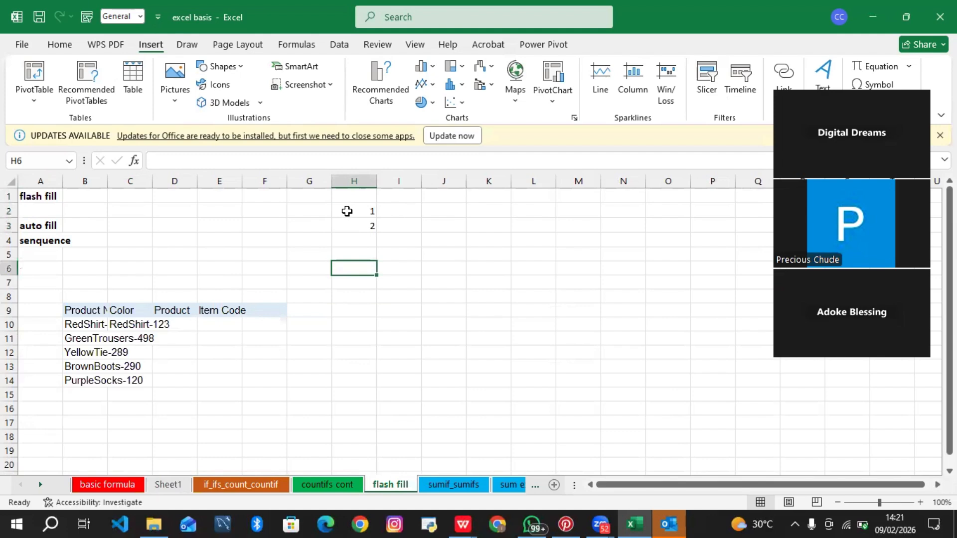
pyautogui.click(347, 211)
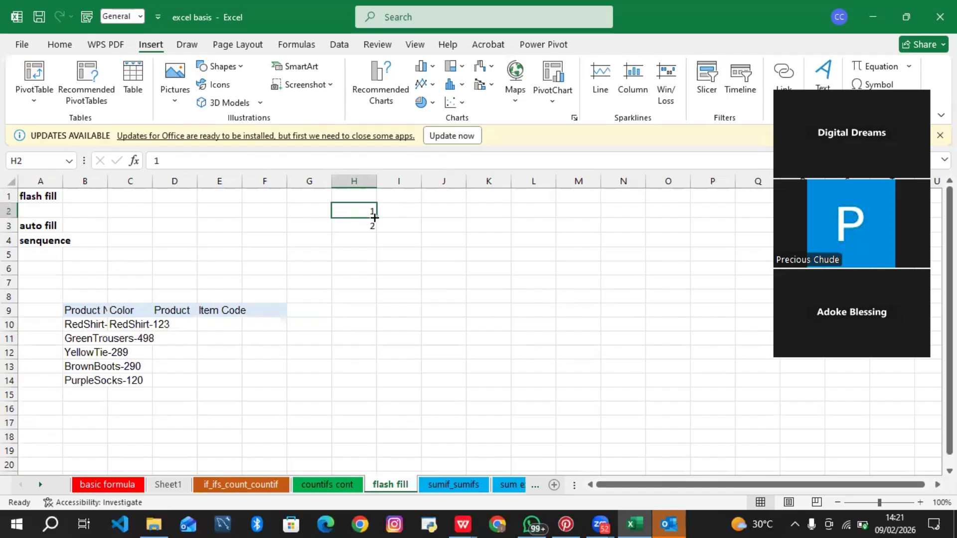
# Step: Enter 1 in cell I2 and autofill it down from that single cell to I6
pyautogui.click(409, 213)
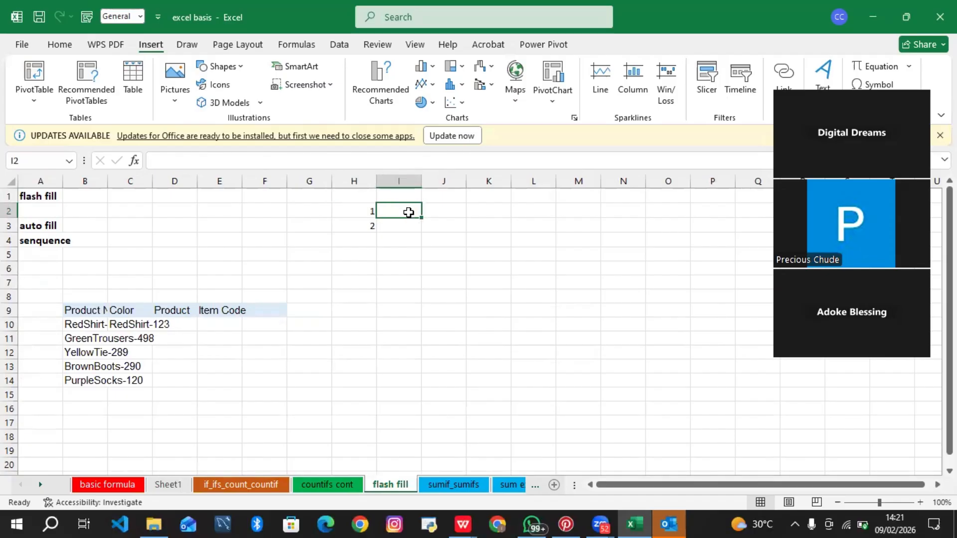
pyautogui.write('1')
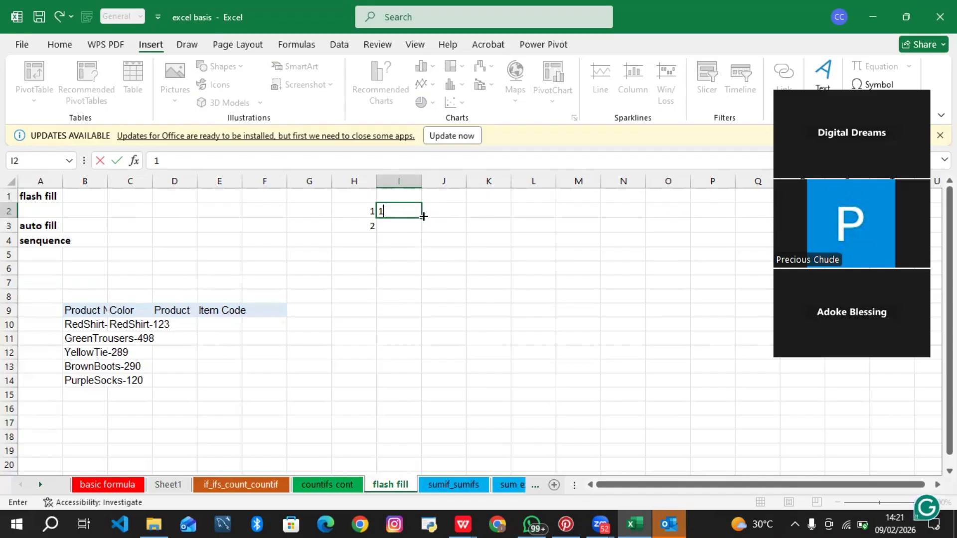
pyautogui.moveTo(423, 217); pyautogui.dragTo(428, 280)
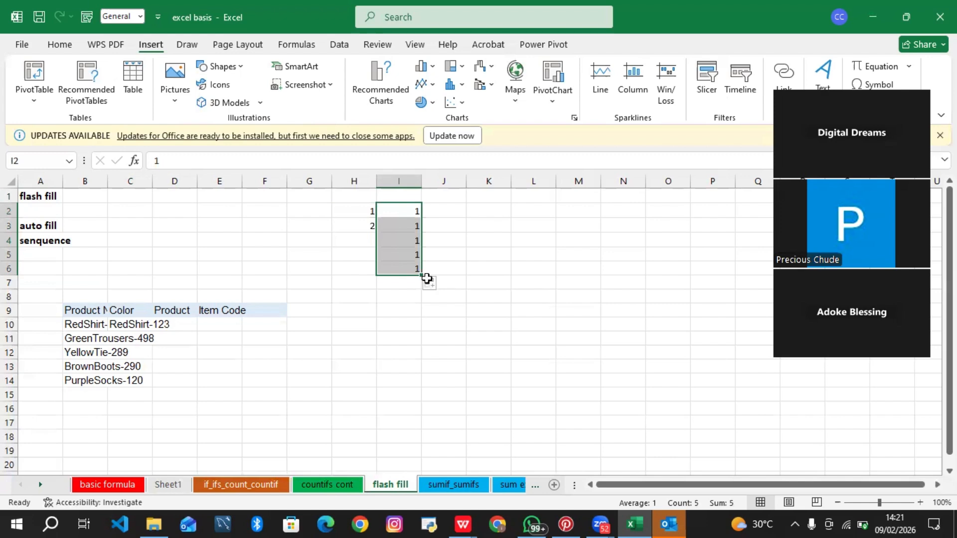
# Step: Clear the repeated 1s from the range I2:I6
pyautogui.press('BackSpace')
pyautogui.write('1')
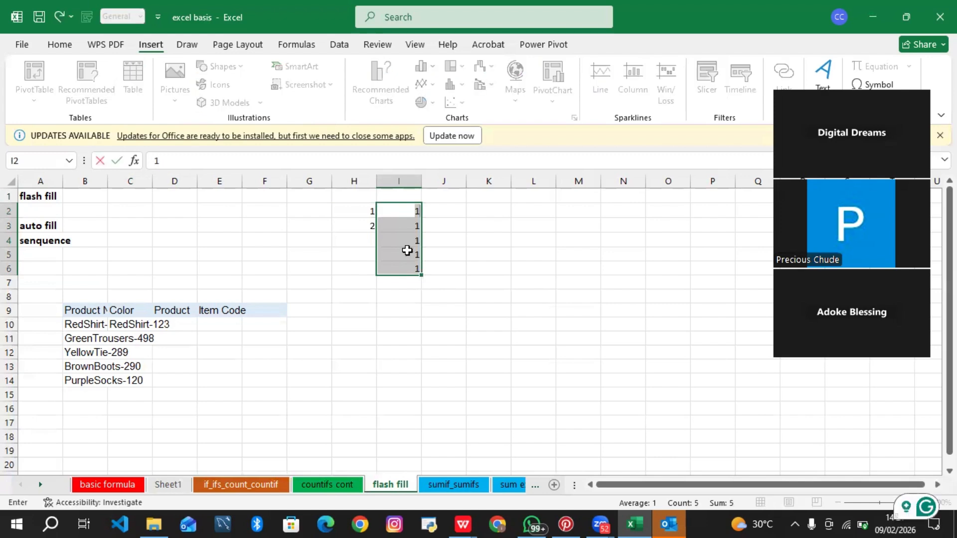
pyautogui.click(439, 224)
pyautogui.click(411, 211)
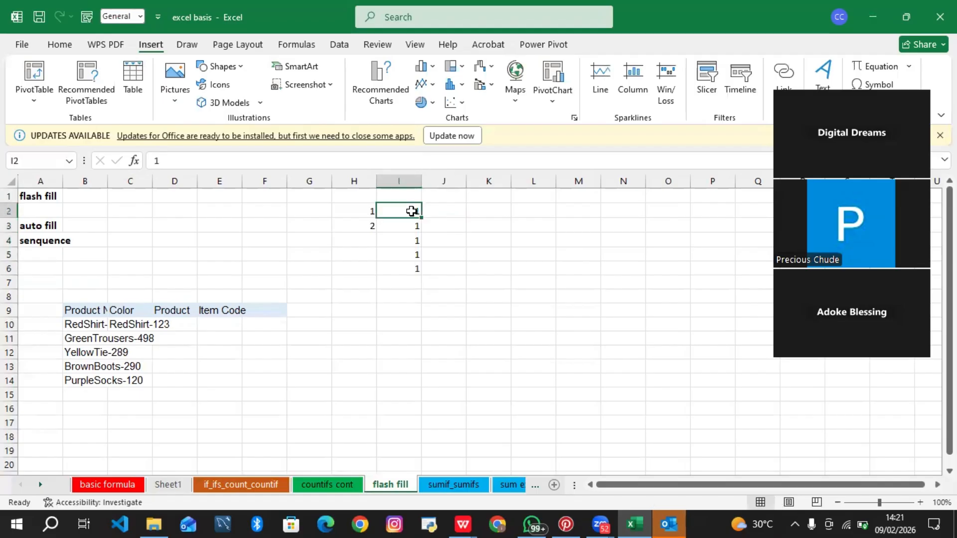
pyautogui.moveTo(412, 211); pyautogui.dragTo(416, 270)
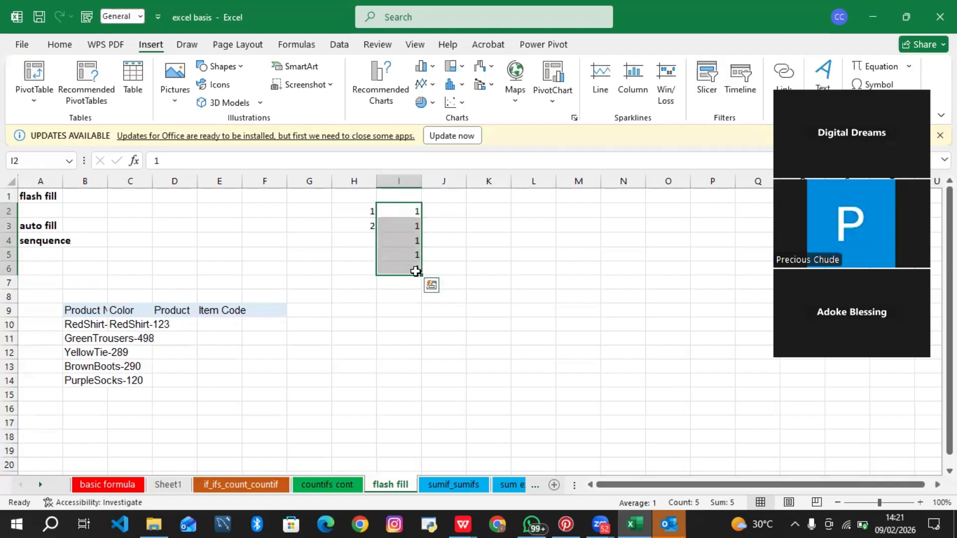
pyautogui.press('Delete')
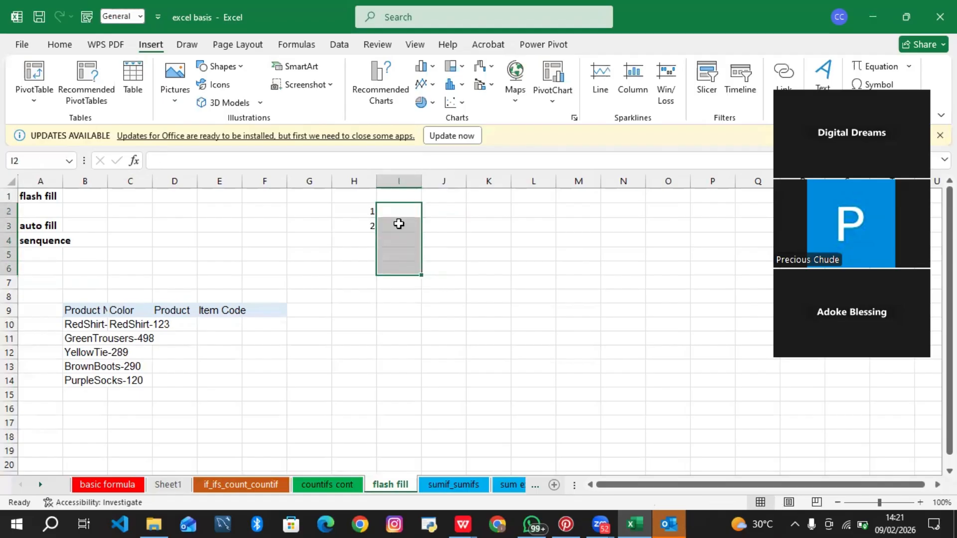
# Step: Autofill the series from the starting pair H2:H3 down to H13, producing the numbers 1 to 12
pyautogui.click(367, 224)
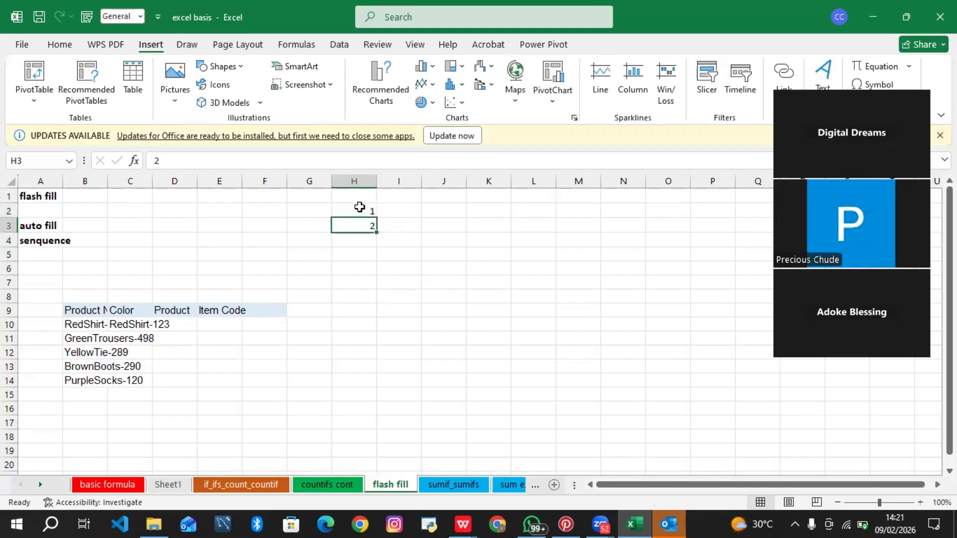
pyautogui.click(359, 207)
pyautogui.moveTo(360, 213); pyautogui.dragTo(361, 225)
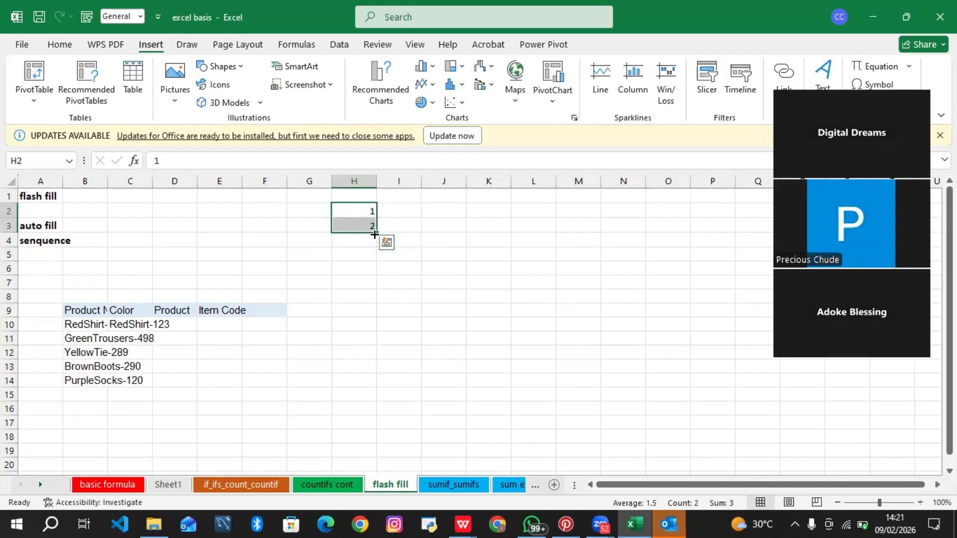
pyautogui.moveTo(375, 230); pyautogui.dragTo(374, 369)
pyautogui.click(477, 318)
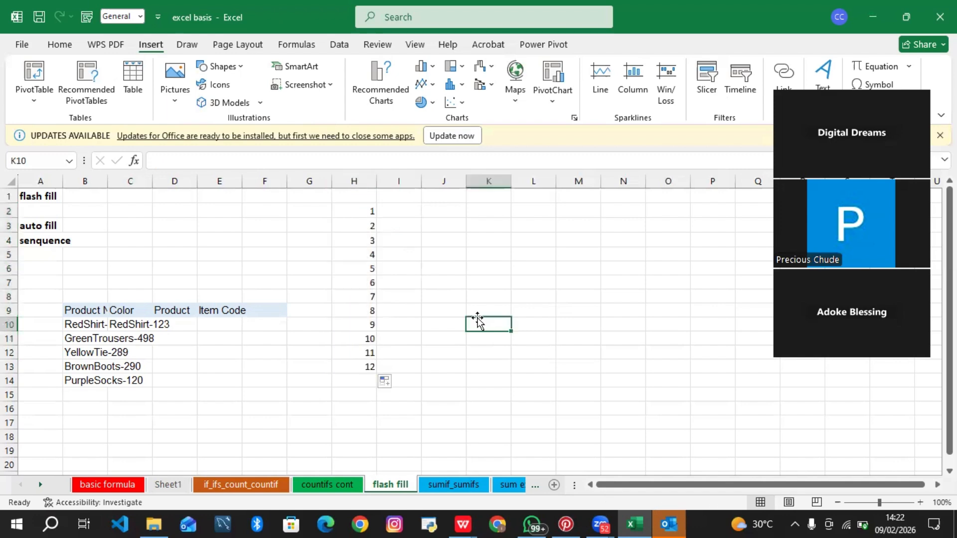
pyautogui.click(342, 217)
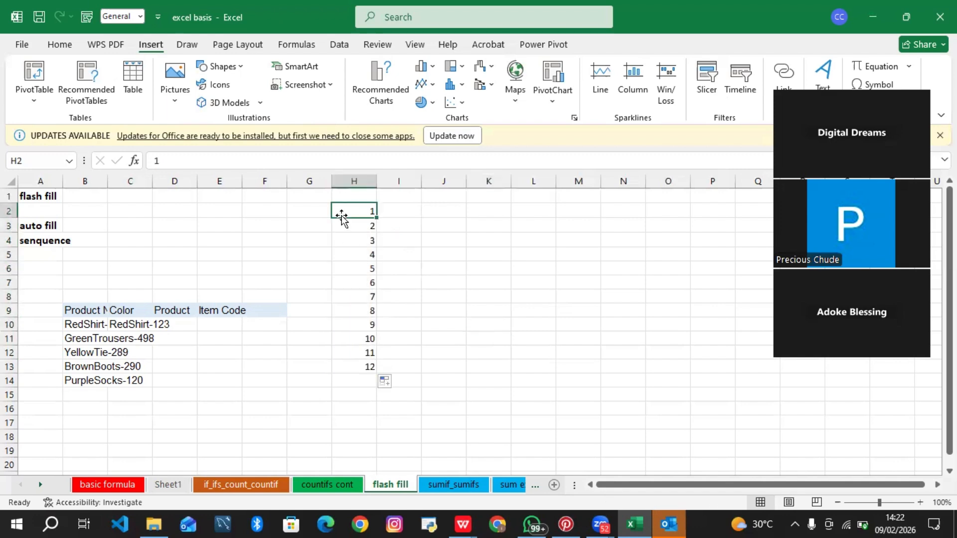
# Step: Enter 1 in I2 and 2 in I3, and autofill down to I12 from cell I2 alone
pyautogui.click(409, 212)
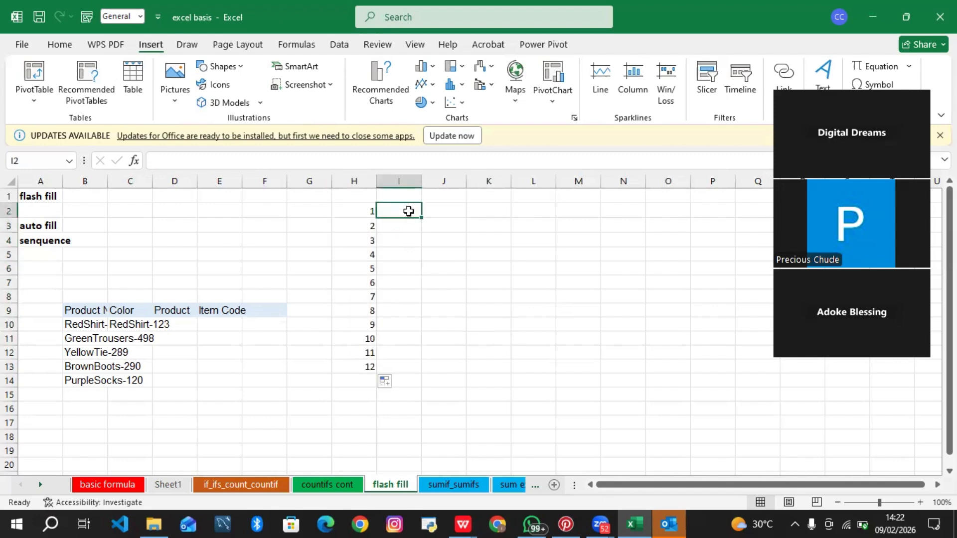
pyautogui.write('1')
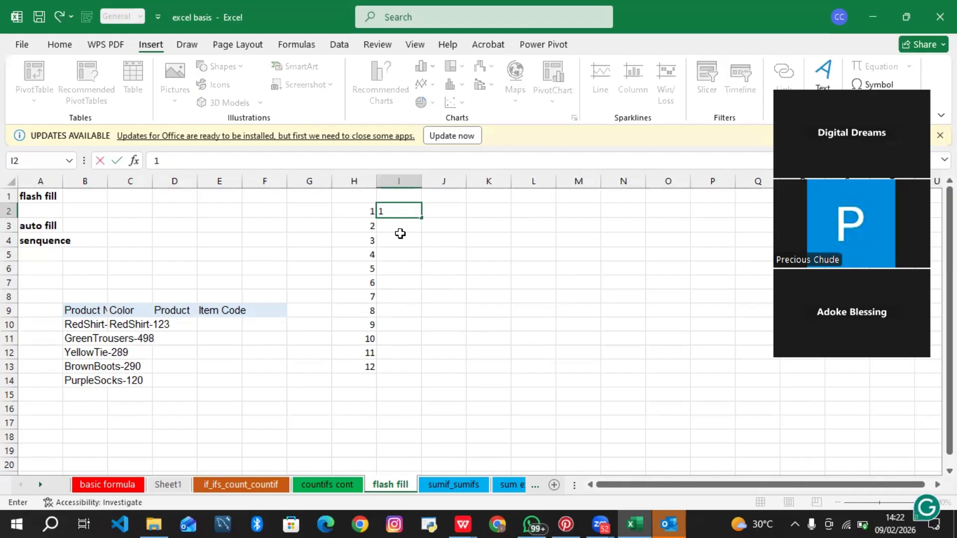
pyautogui.click(400, 225)
pyautogui.write('2')
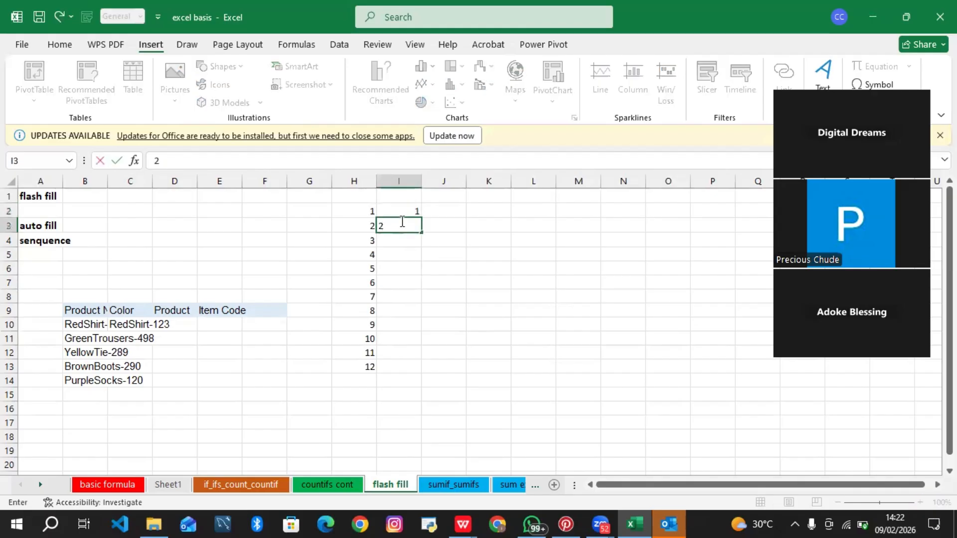
pyautogui.click(402, 212)
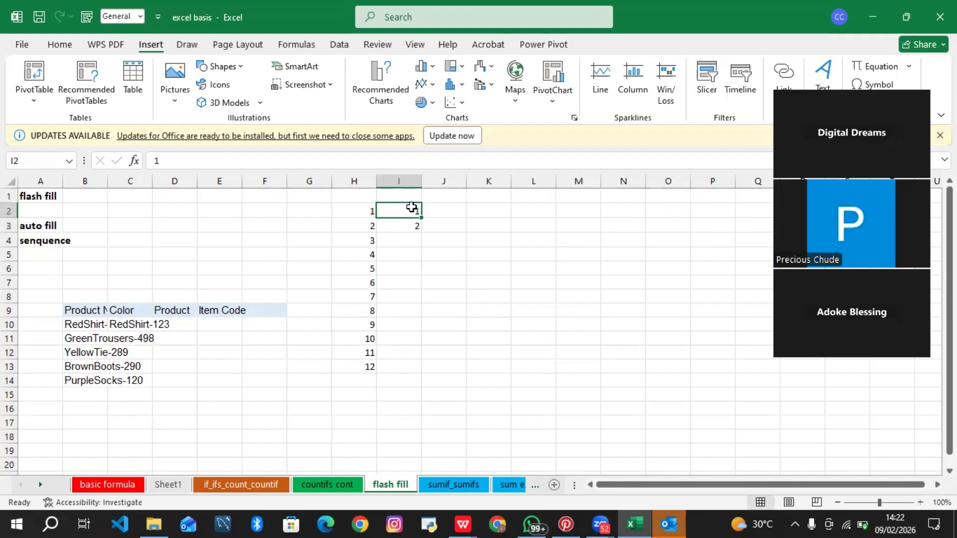
pyautogui.moveTo(415, 214); pyautogui.dragTo(421, 355)
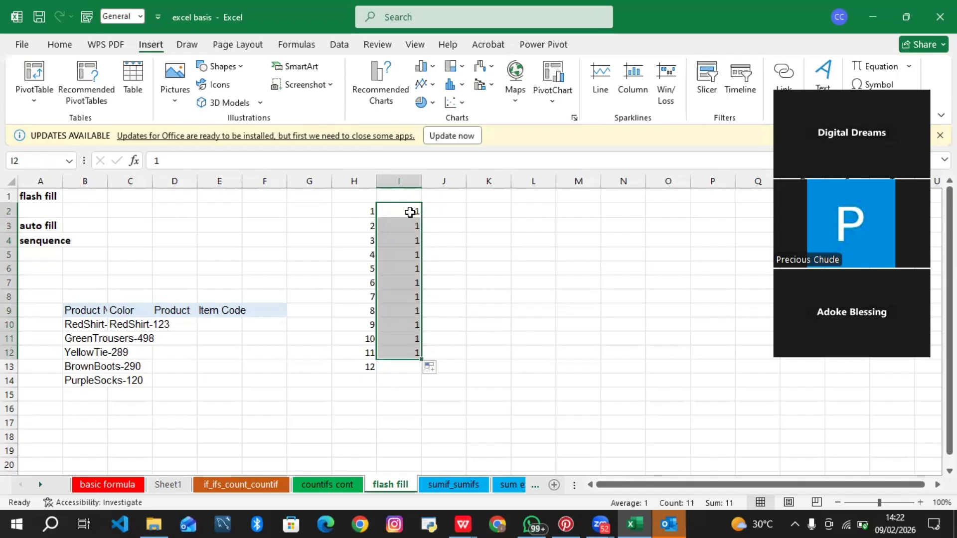
# Step: Enter 1 in J2 and 2 in J3, and autofill both cells down to J9 as a series from 1 to 8
pyautogui.click(453, 208)
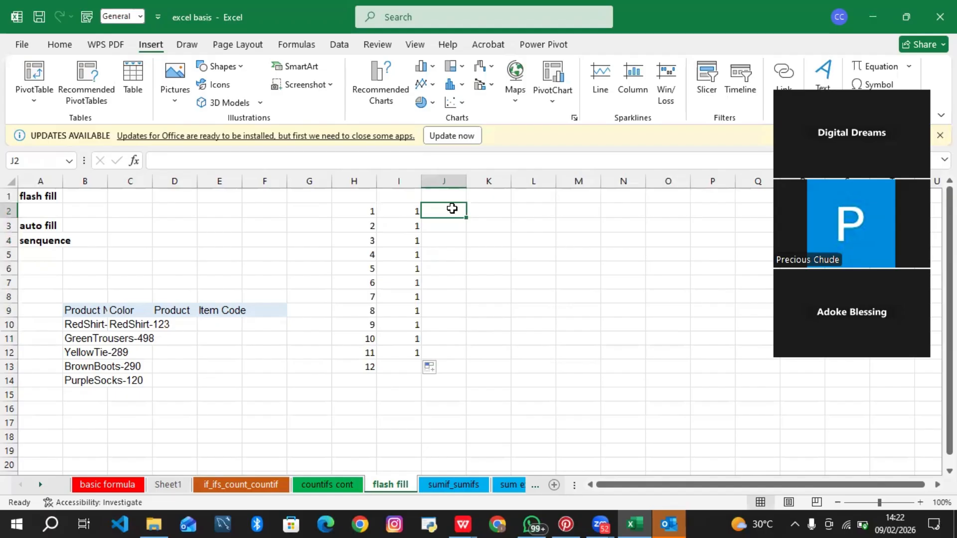
pyautogui.write('1')
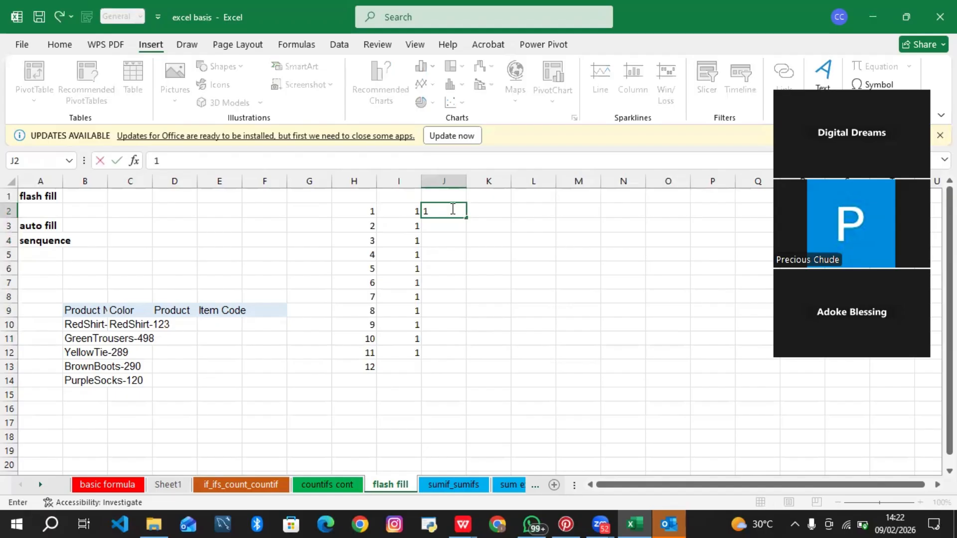
pyautogui.press('Return')
pyautogui.write('2')
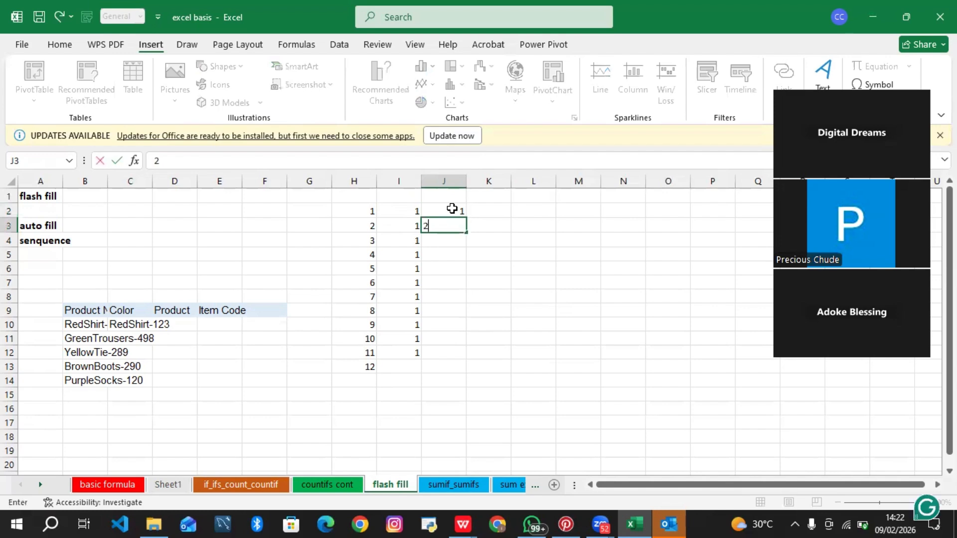
pyautogui.press('Return')
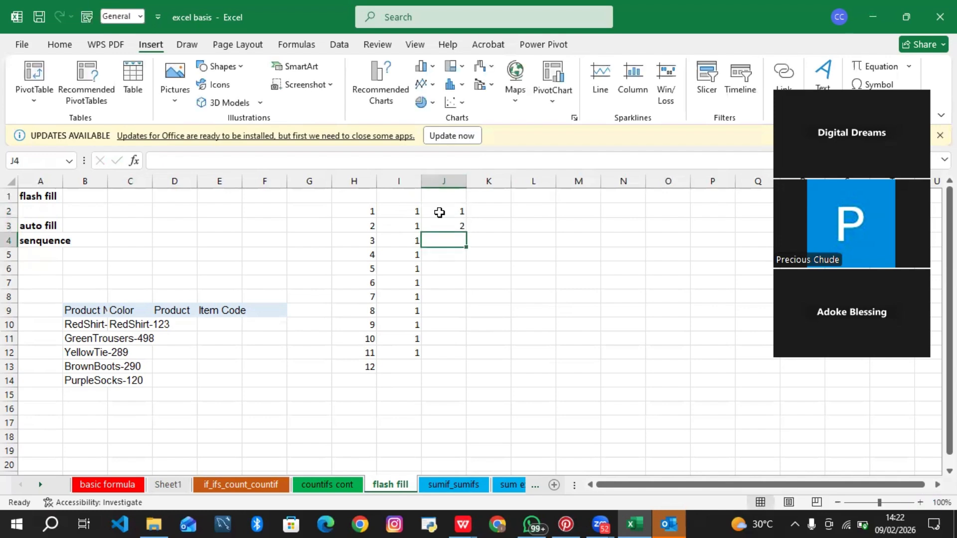
pyautogui.moveTo(439, 207); pyautogui.dragTo(442, 218)
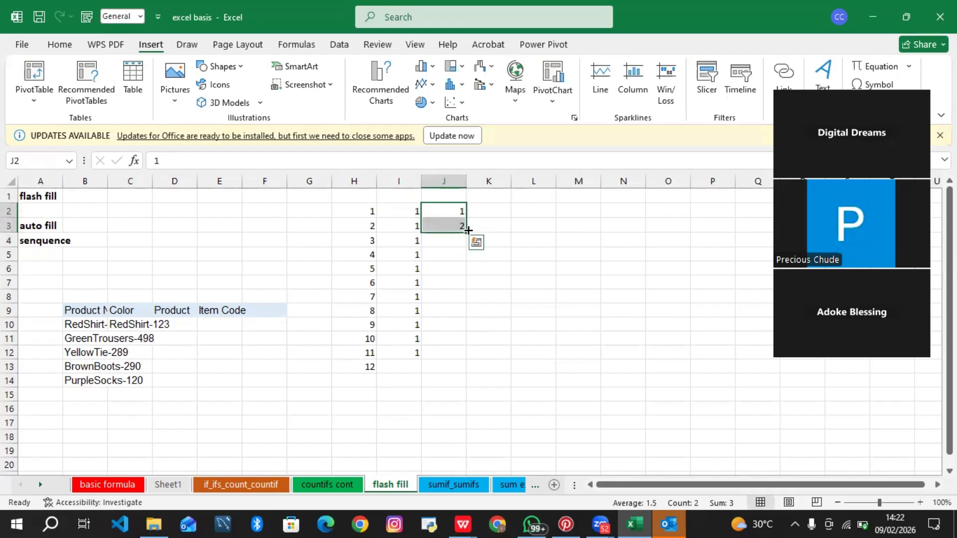
pyautogui.moveTo(466, 230); pyautogui.dragTo(461, 314)
# Step: Enter 1 in K2 and 3 in K3, and autofill the odd-number series from both cells down to K9
pyautogui.click(503, 209)
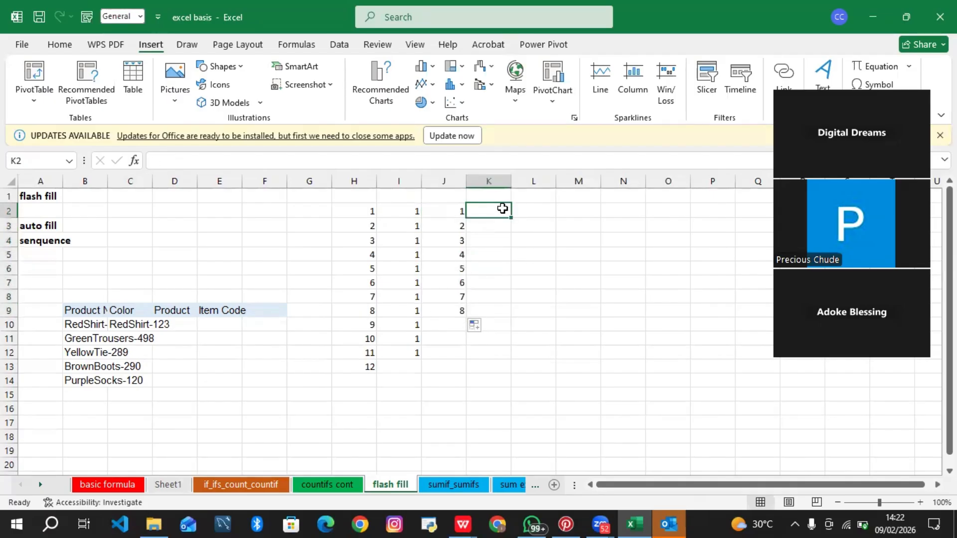
pyautogui.write('1')
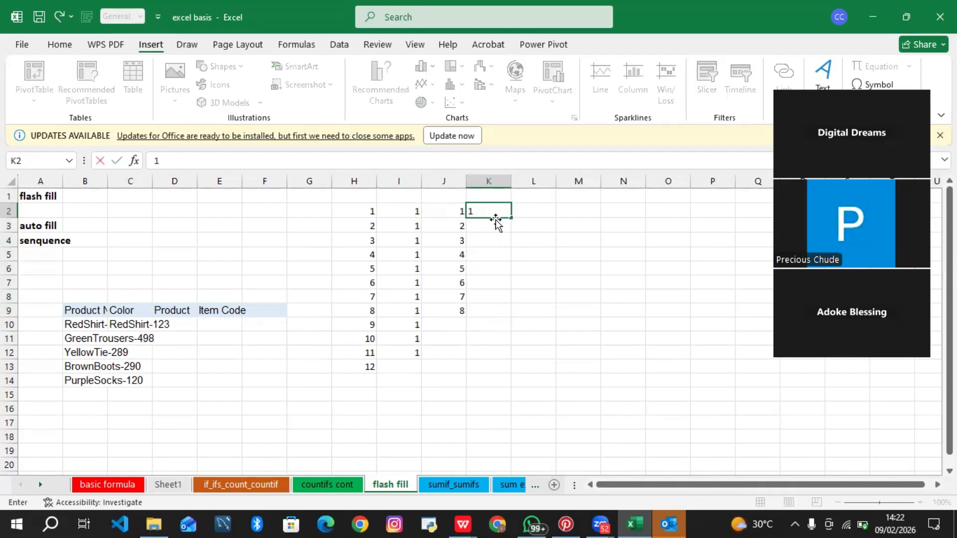
pyautogui.click(488, 227)
pyautogui.write('3')
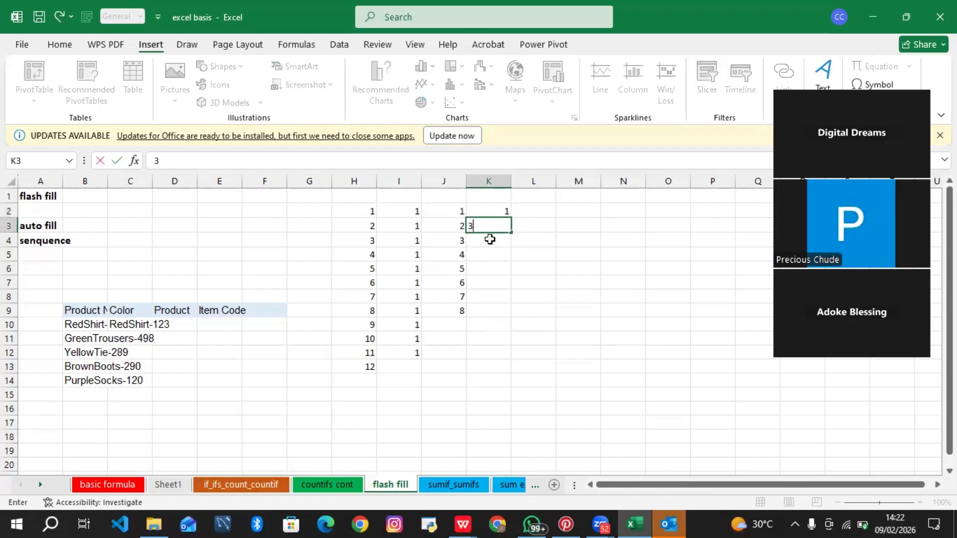
pyautogui.press('Return')
pyautogui.moveTo(494, 210); pyautogui.dragTo(505, 317)
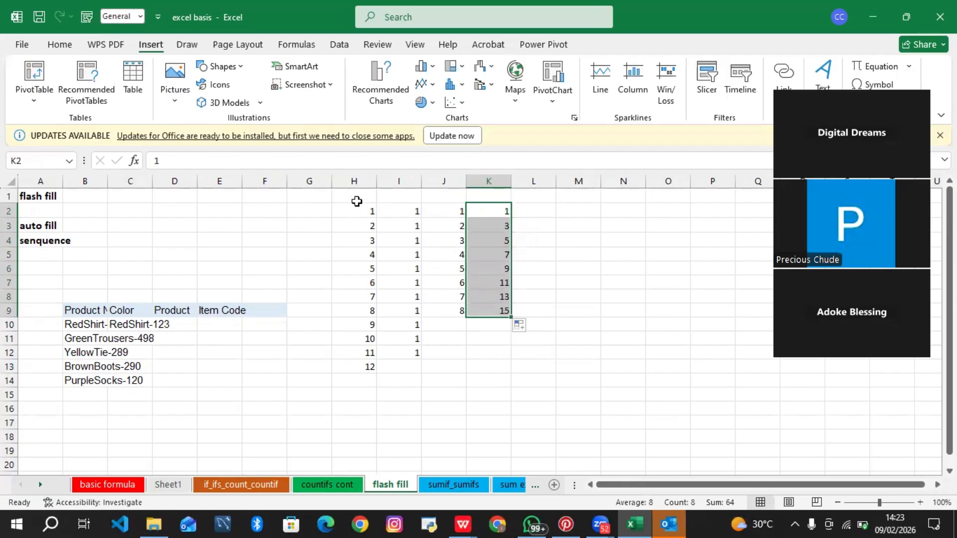
# Step: Clear all the practice series from the block H1:K13
pyautogui.moveTo(357, 201); pyautogui.dragTo(501, 366)
pyautogui.press('Delete')
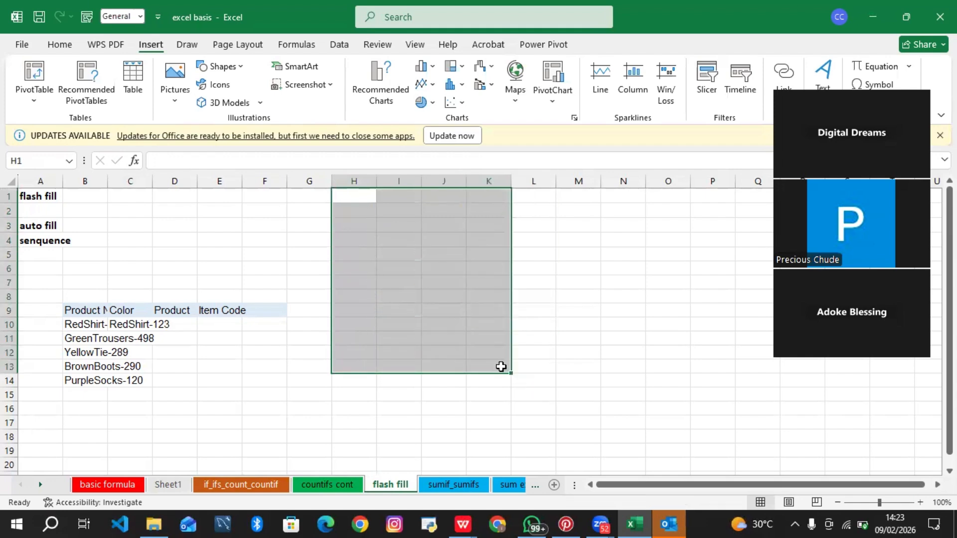
# Step: Enter =SEQUENCE(10,,2,2) in I2 to generate 10 rows of even numbers starting at 2, leaving the columns argument empty
pyautogui.click(318, 230)
pyautogui.click(393, 210)
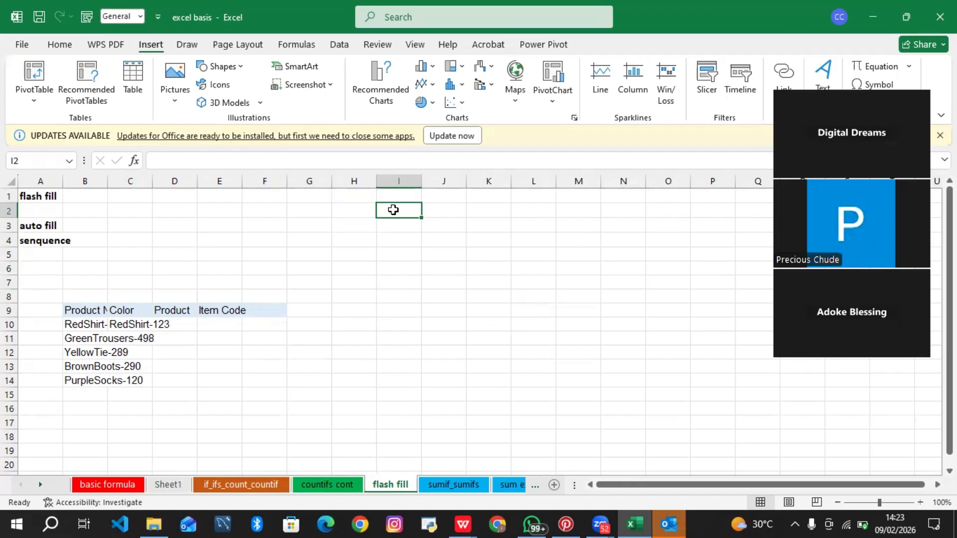
pyautogui.write('=se')
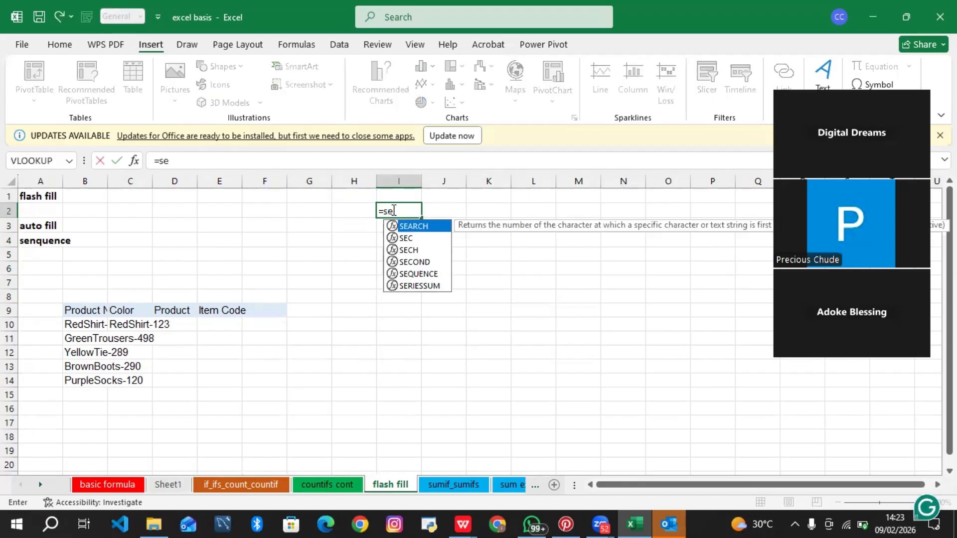
pyautogui.click(414, 274)
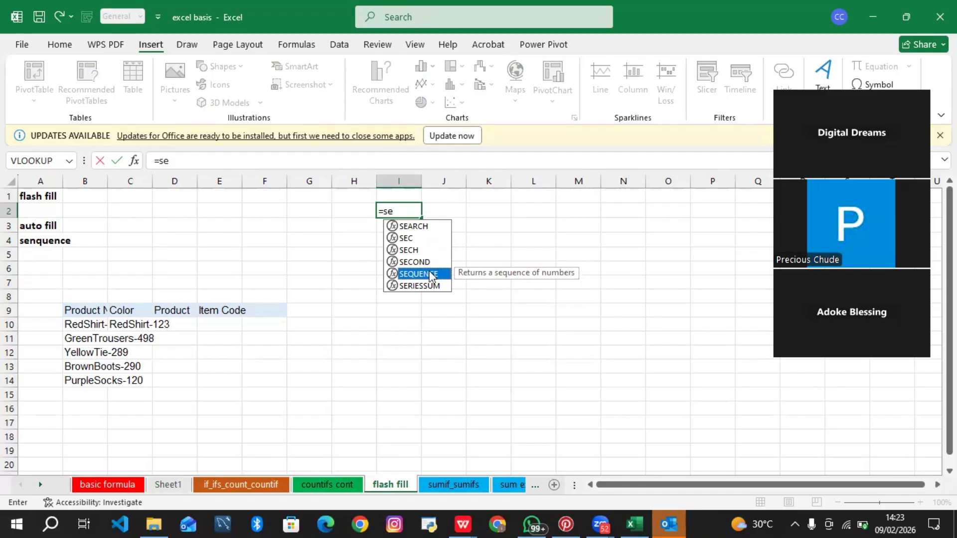
pyautogui.doubleClick(430, 276)
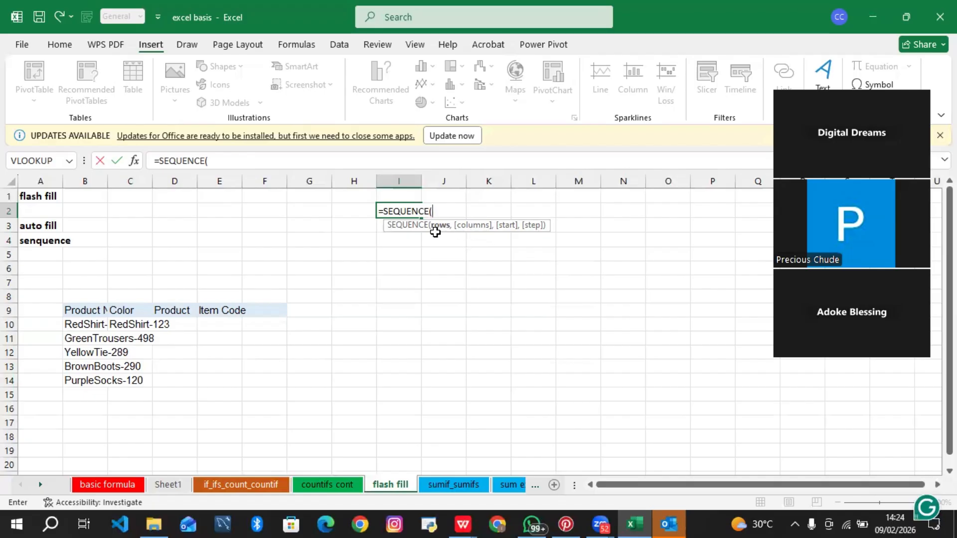
pyautogui.click(445, 210)
pyautogui.write(',')
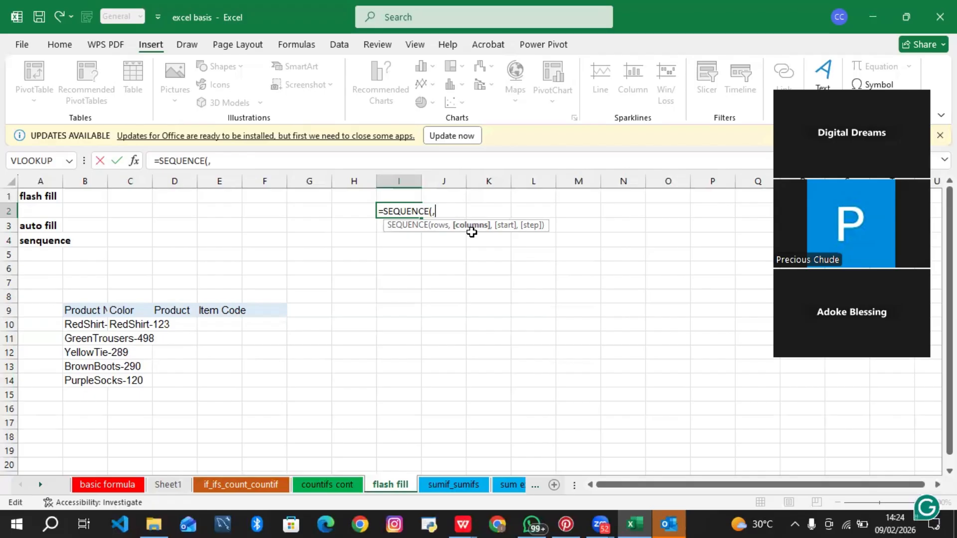
pyautogui.press('BackSpace')
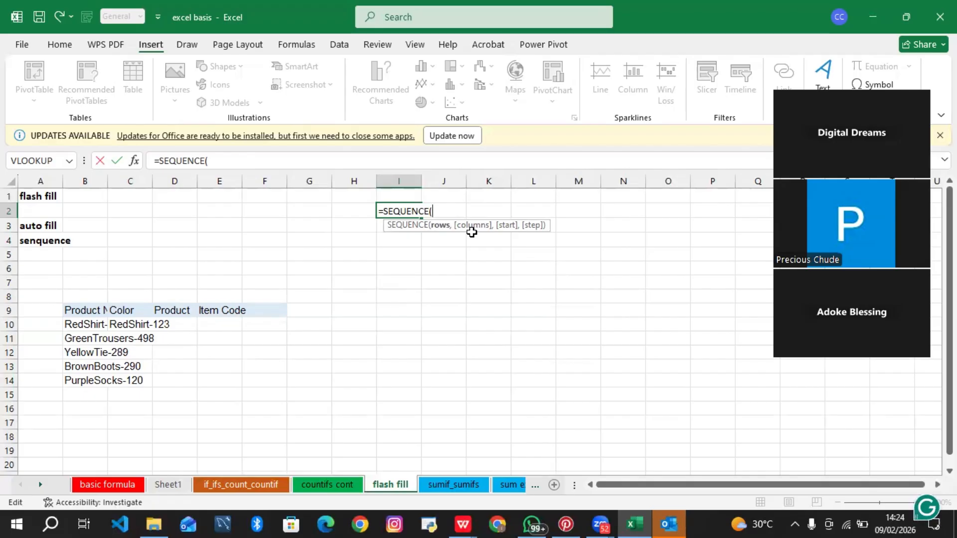
pyautogui.write('10,')
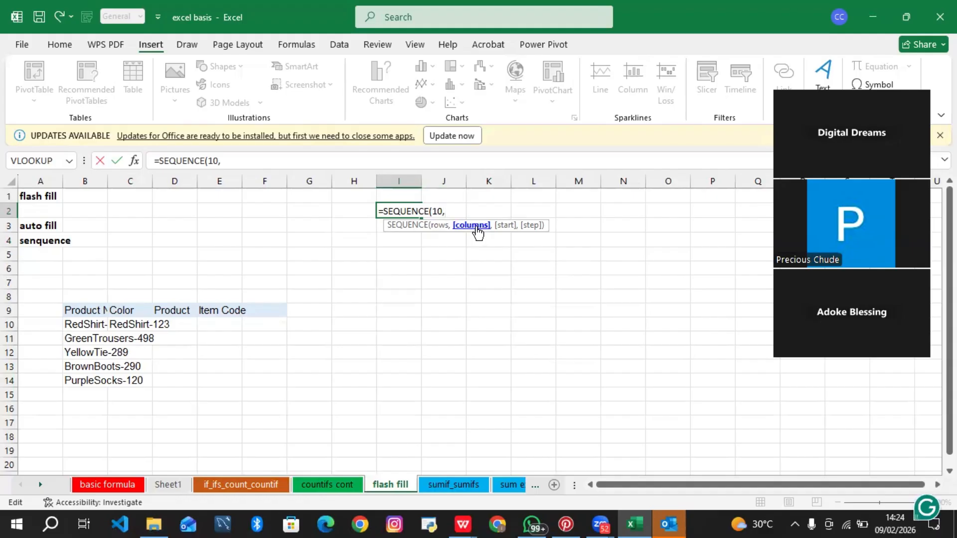
pyautogui.write(',')
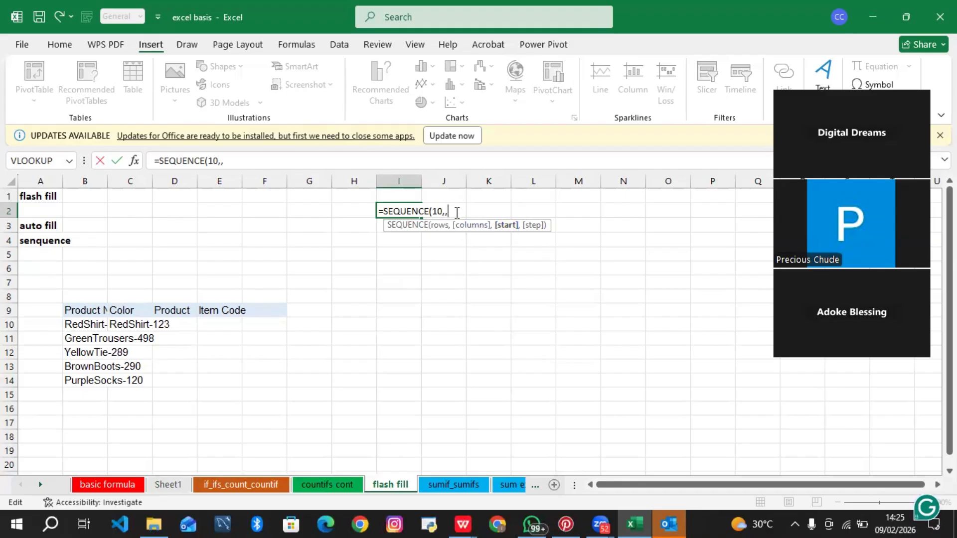
pyautogui.write('2,')
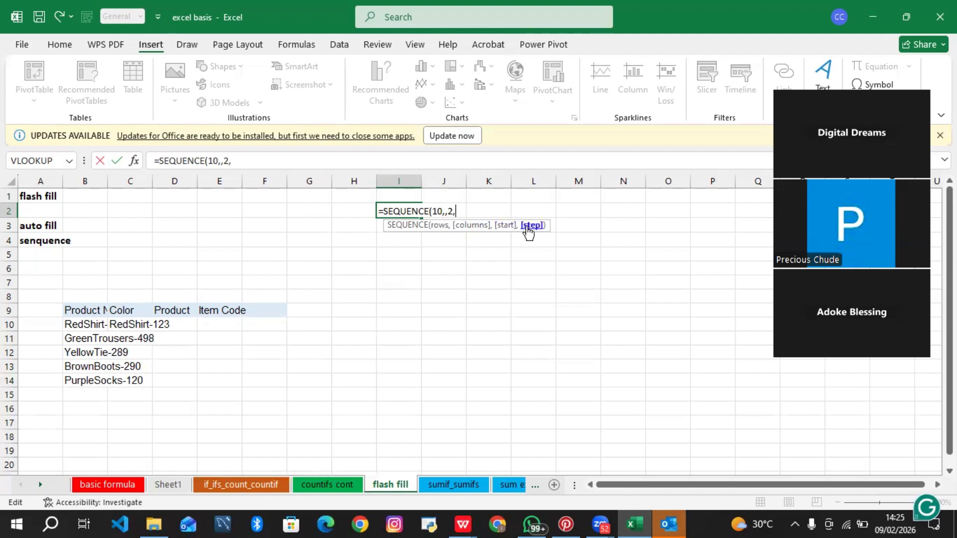
pyautogui.write('2)')
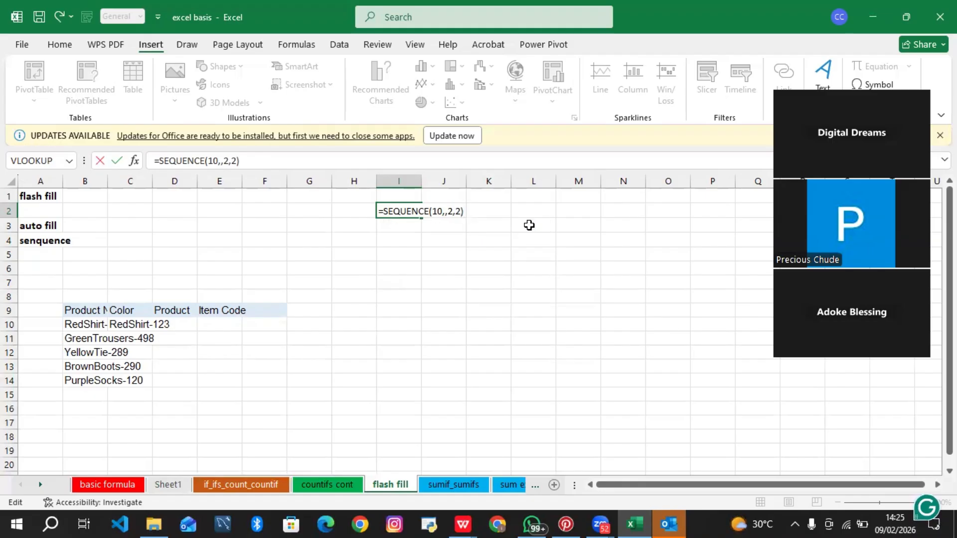
pyautogui.press('Return')
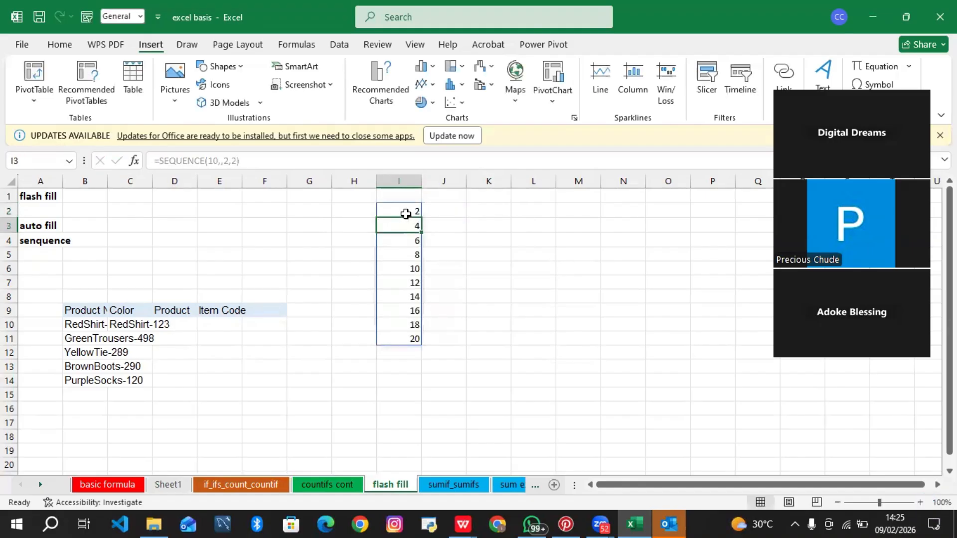
# Step: Review the arguments of the SEQUENCE formula in I2
pyautogui.click(399, 210)
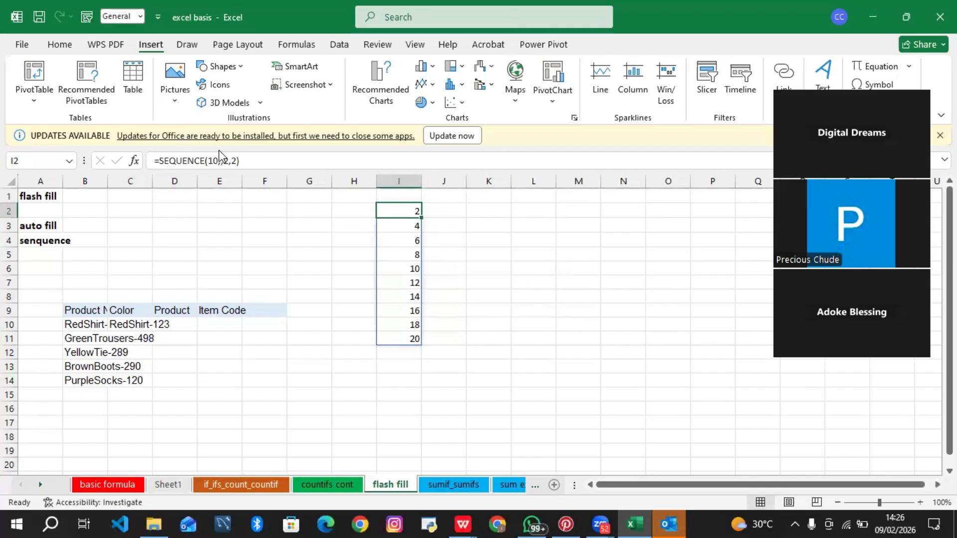
pyautogui.doubleClick(400, 210)
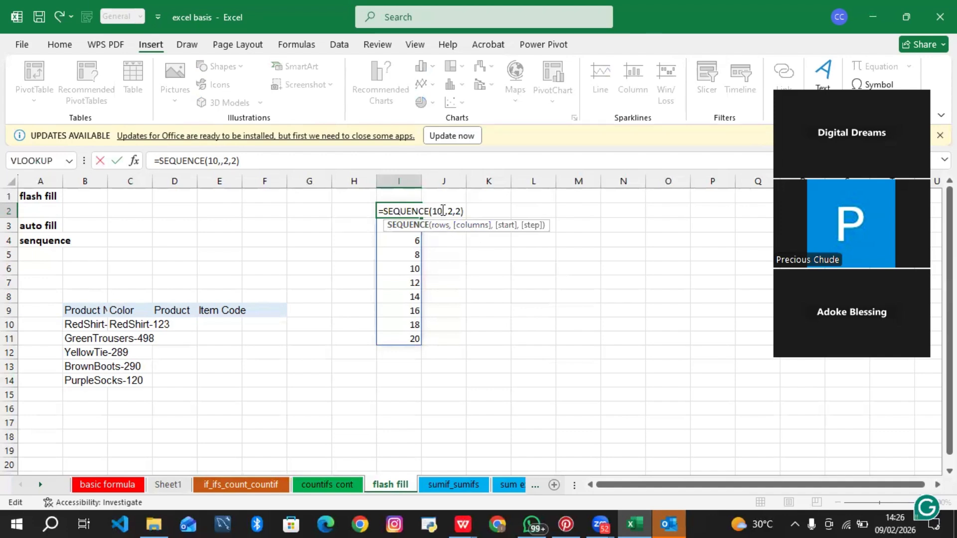
pyautogui.click(516, 280)
# Step: Enter =SEQUENCE(10,1,2,2) in L2, specifying 10 rows, 1 column, start 2 and step 2
pyautogui.click(524, 211)
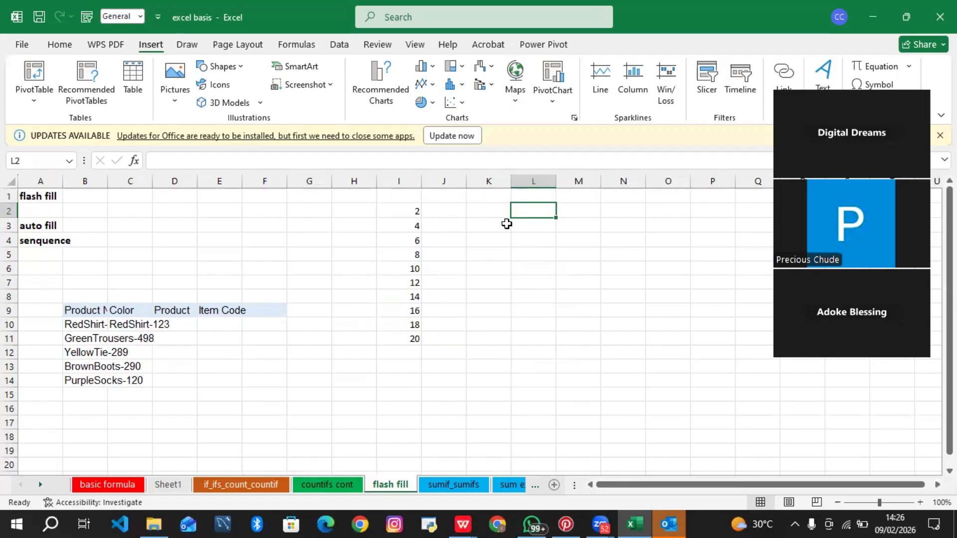
pyautogui.write('=')
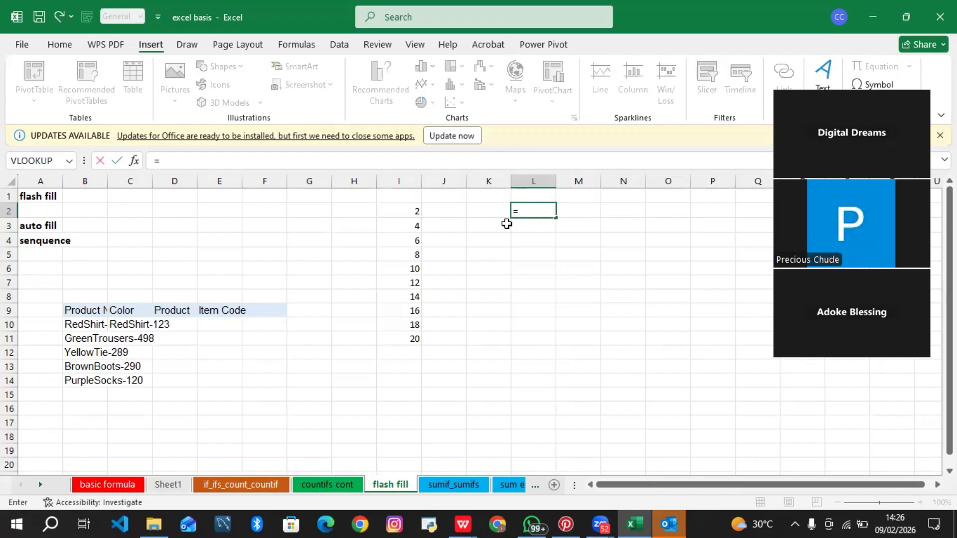
pyautogui.write('se')
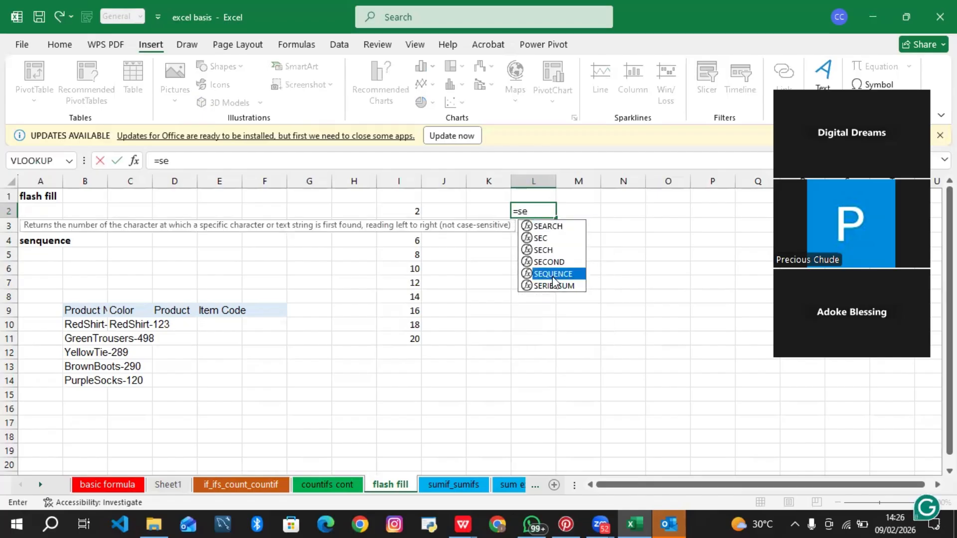
pyautogui.doubleClick(552, 274)
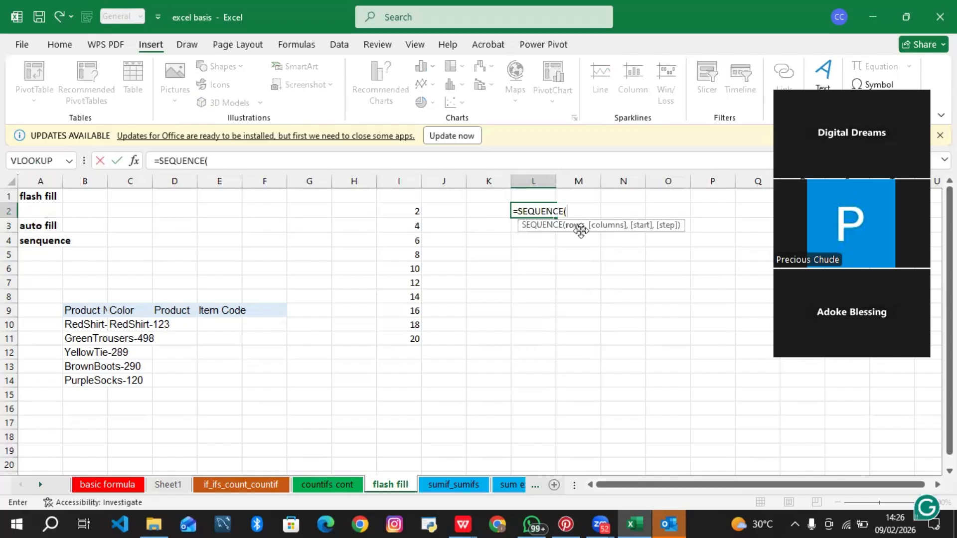
pyautogui.write('10,')
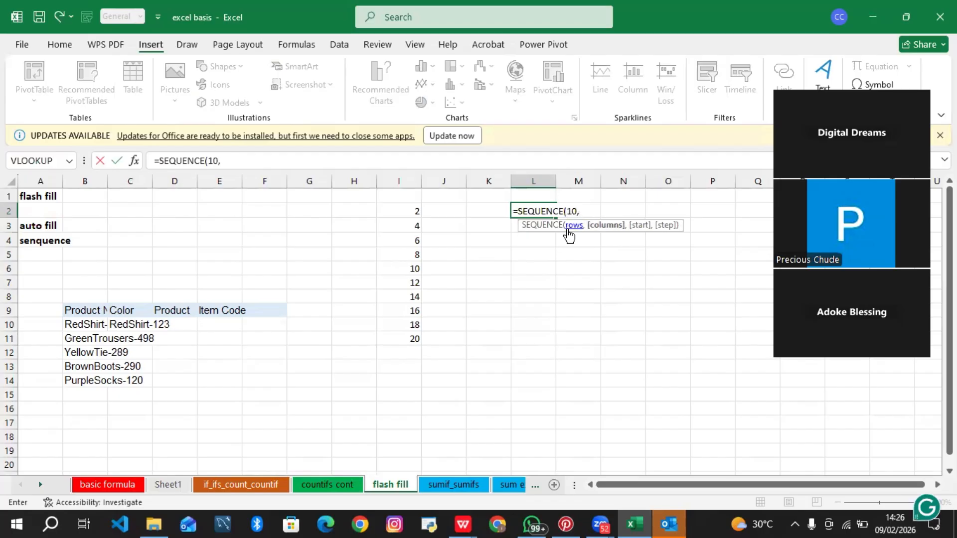
pyautogui.write('1,')
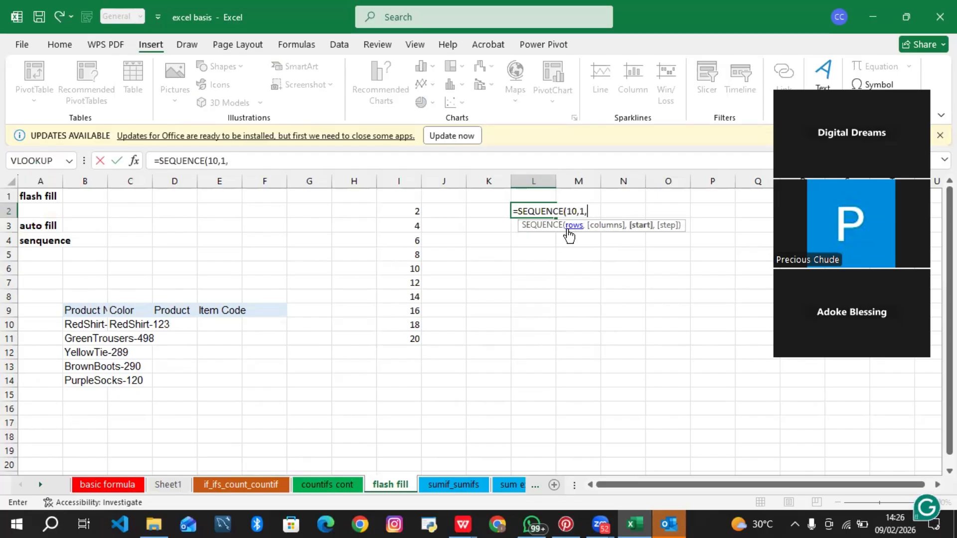
pyautogui.write('2,2')
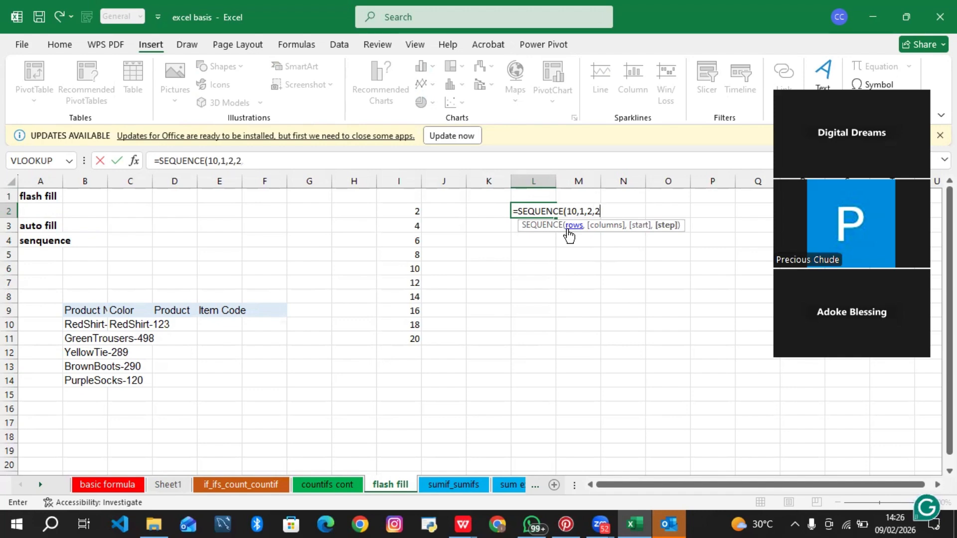
pyautogui.write(')')
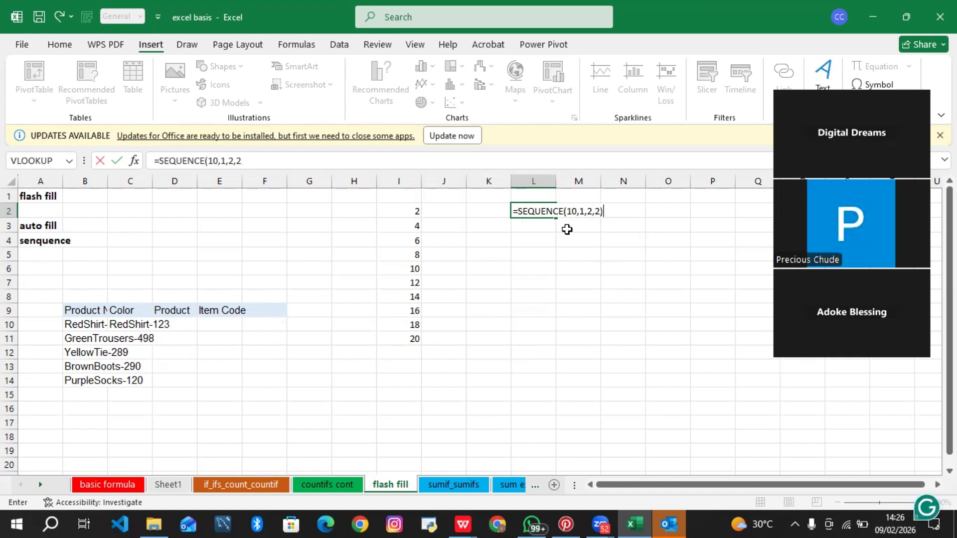
pyautogui.press('Return')
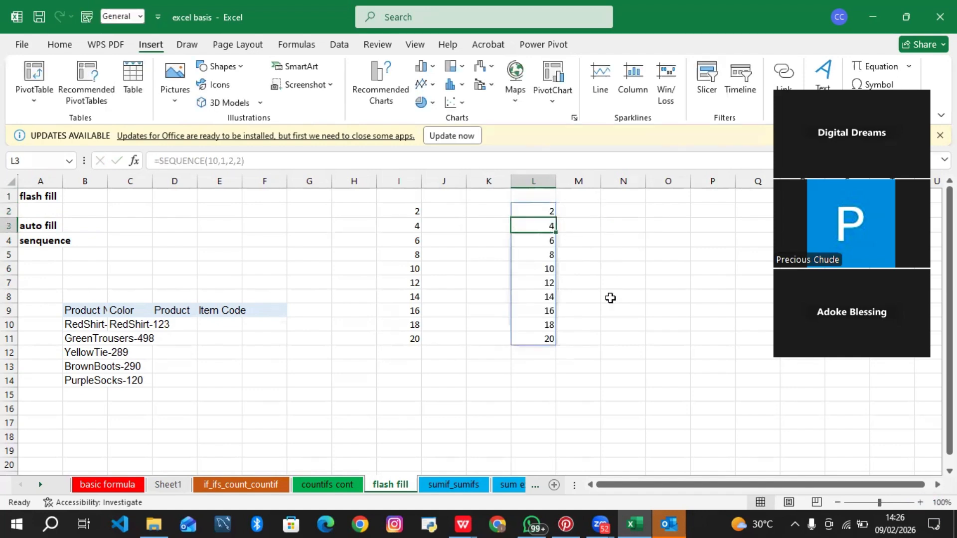
# Step: Compare the SEQUENCE formulas in I2 and L2, examining how each one handles the columns argument
pyautogui.click(409, 212)
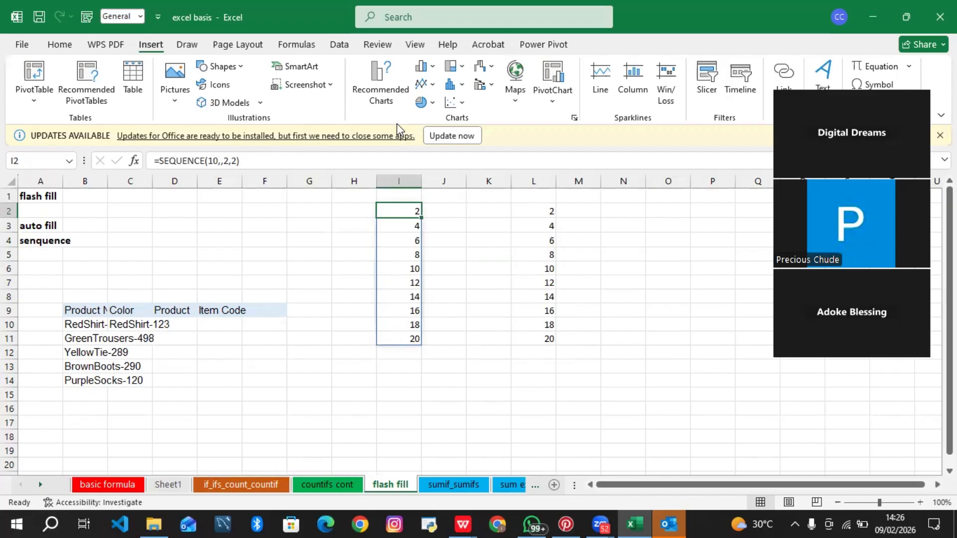
pyautogui.click(548, 207)
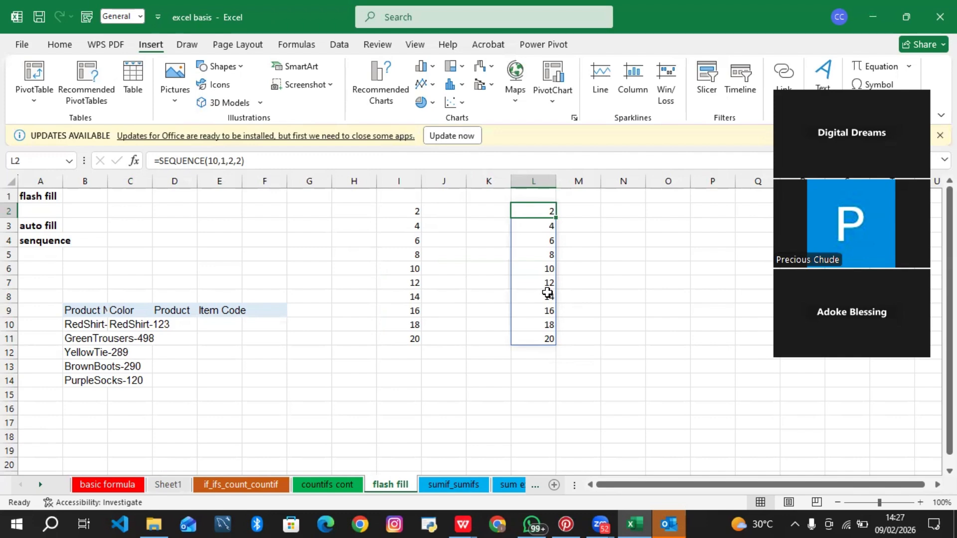
pyautogui.doubleClick(544, 212)
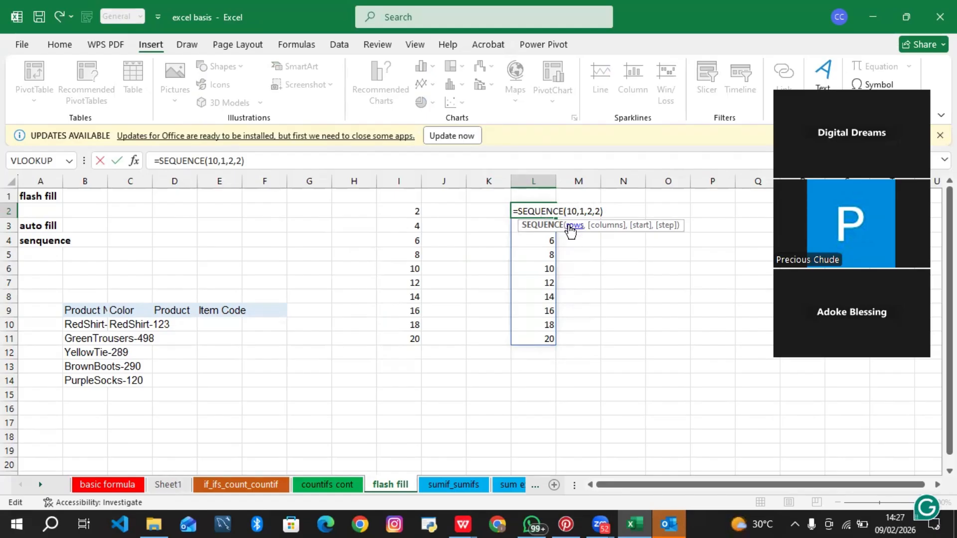
# Step: Enter =SEQUENCE(10,2,2,2) in N4 to spread the even-number sequence over 10 rows and 2 columns
pyautogui.click(618, 245)
pyautogui.write('=')
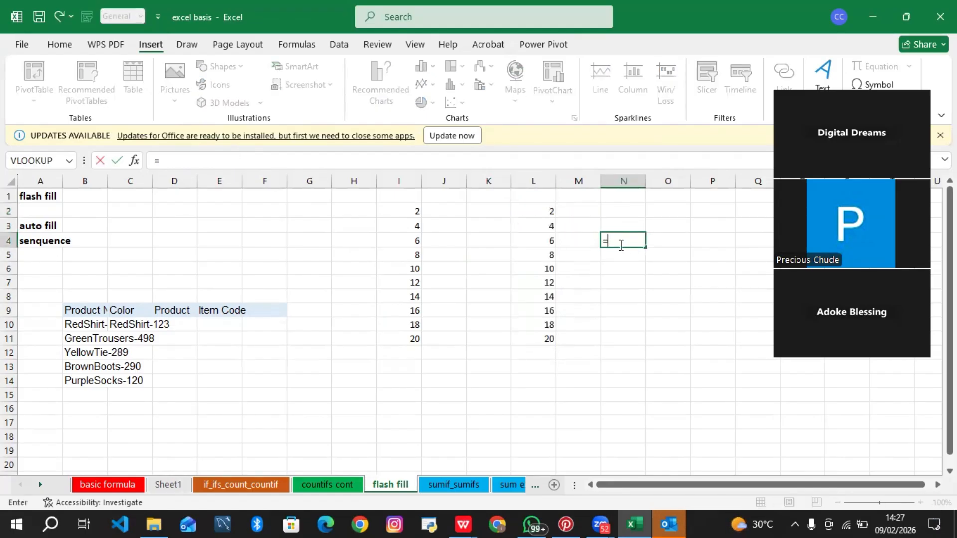
pyautogui.write('se')
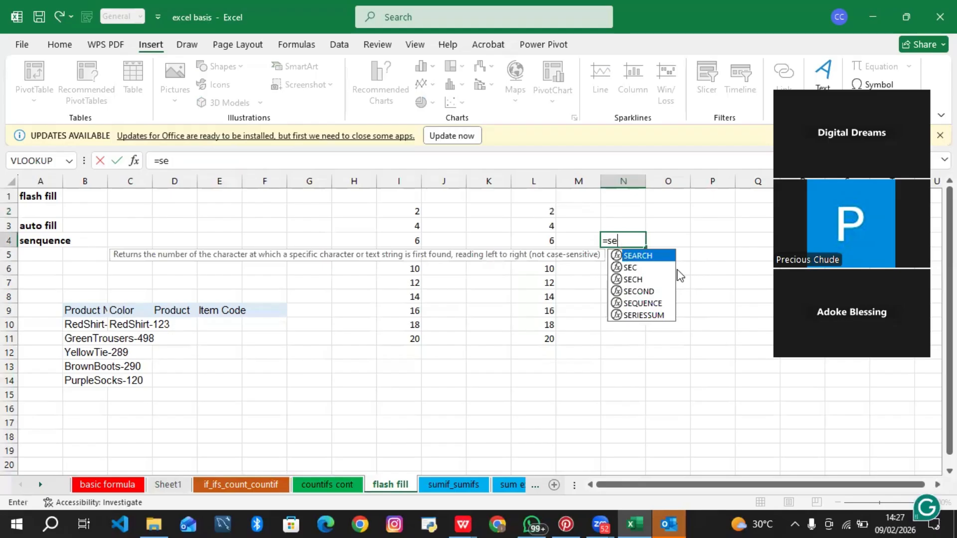
pyautogui.doubleClick(643, 303)
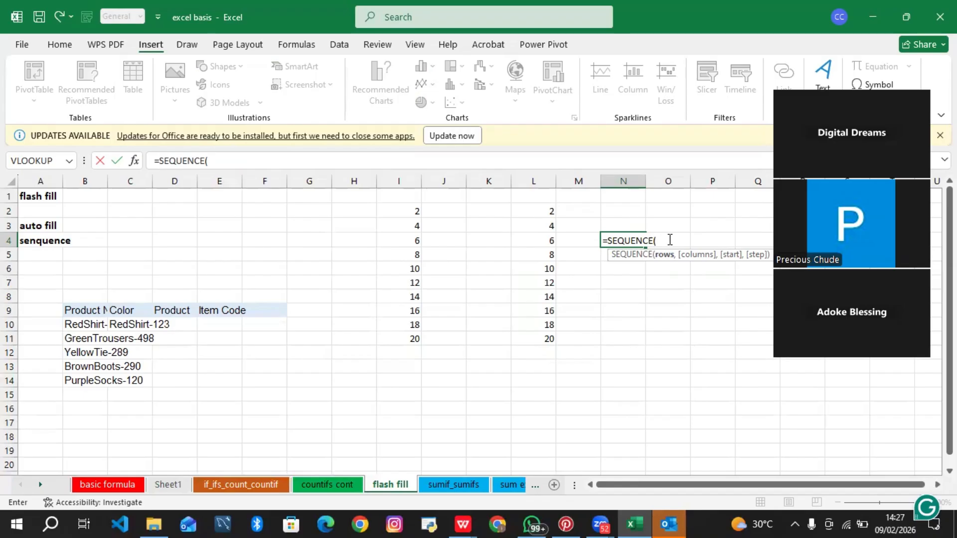
pyautogui.write('10,')
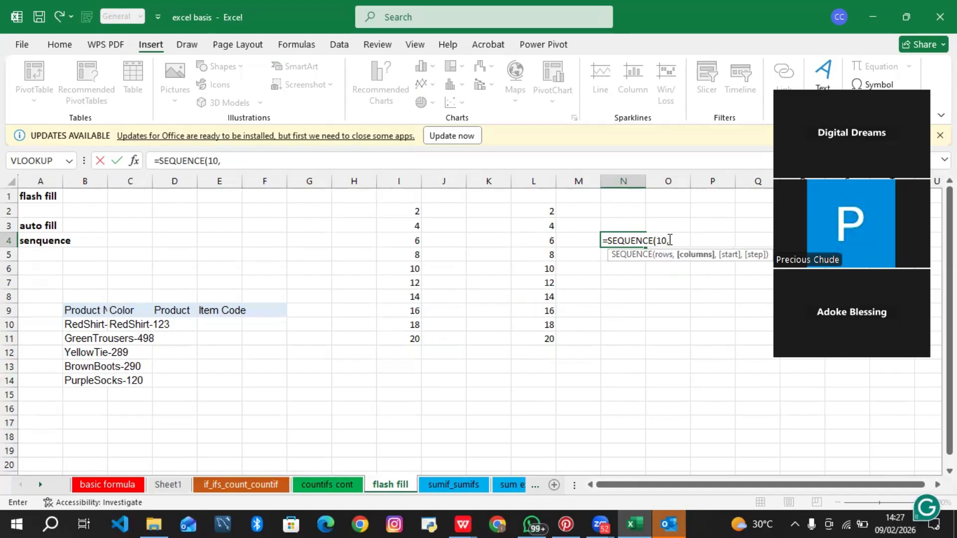
pyautogui.write('2,2')
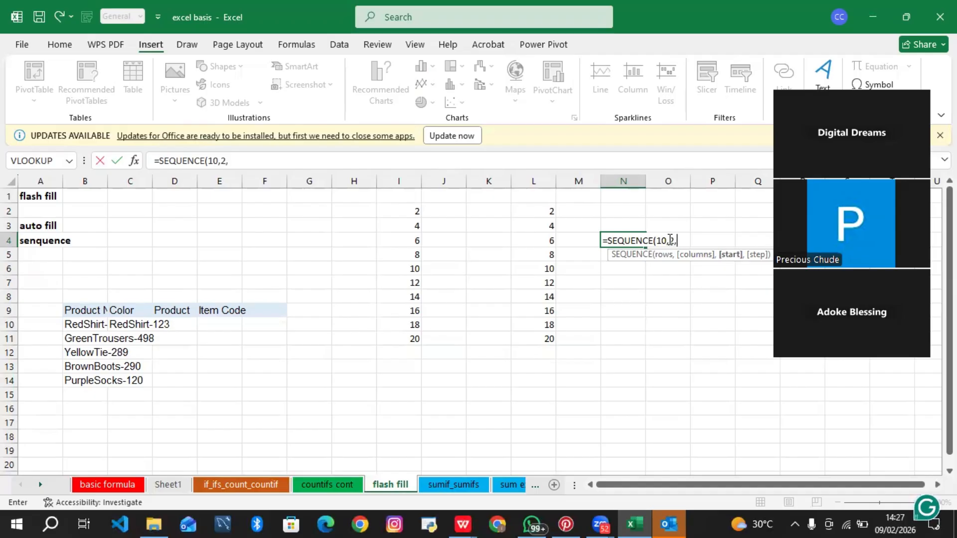
pyautogui.write(',2')
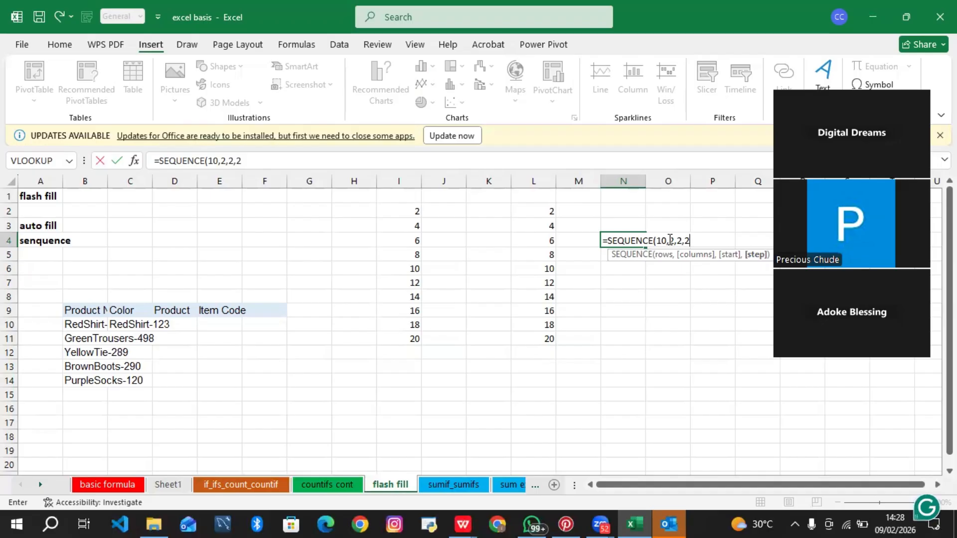
pyautogui.write(')')
pyautogui.press('Return')
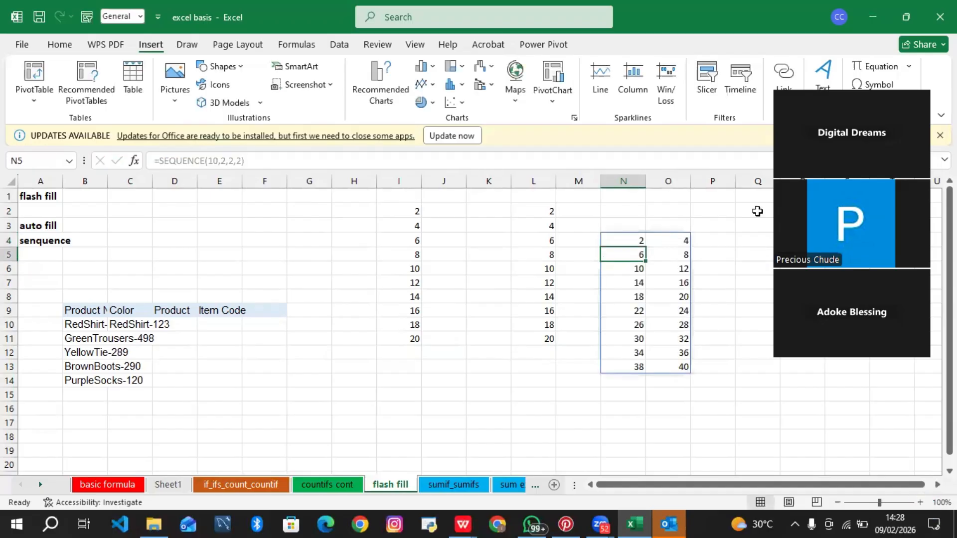
# Step: Clear the two-column sequence from the range N4:O14
pyautogui.click(715, 238)
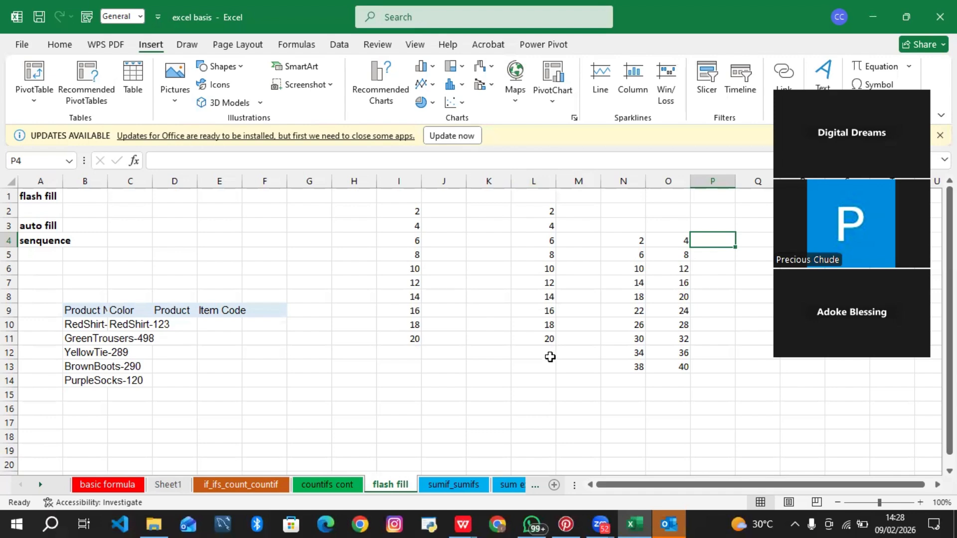
pyautogui.click(629, 236)
pyautogui.moveTo(629, 237); pyautogui.dragTo(684, 375)
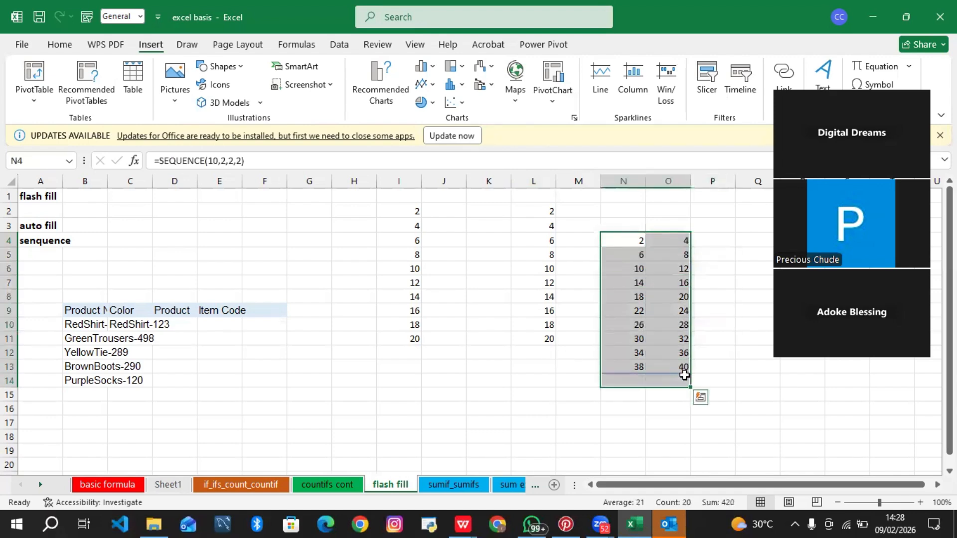
pyautogui.press('Delete')
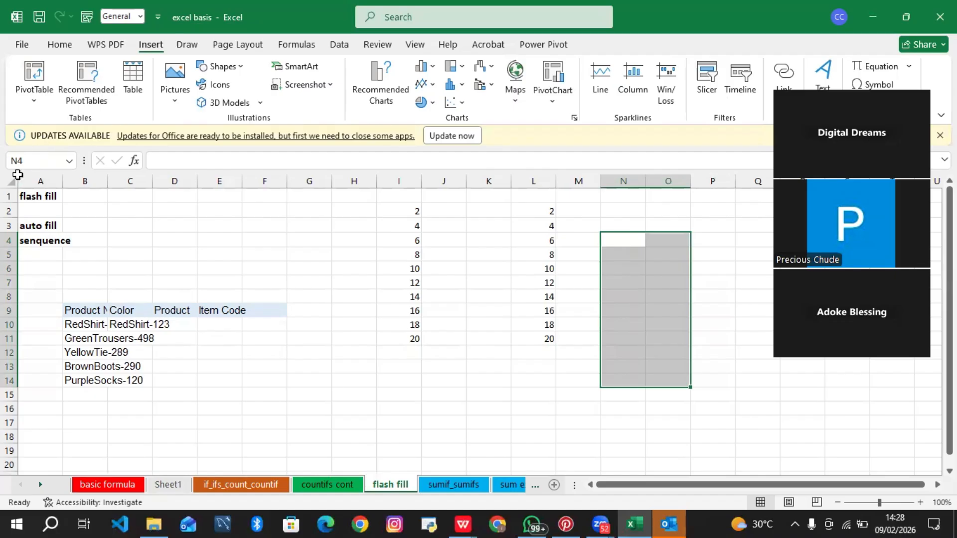
# Step: Autofit the width of all columns on the flash fill sheet to their contents
pyautogui.click(9, 178)
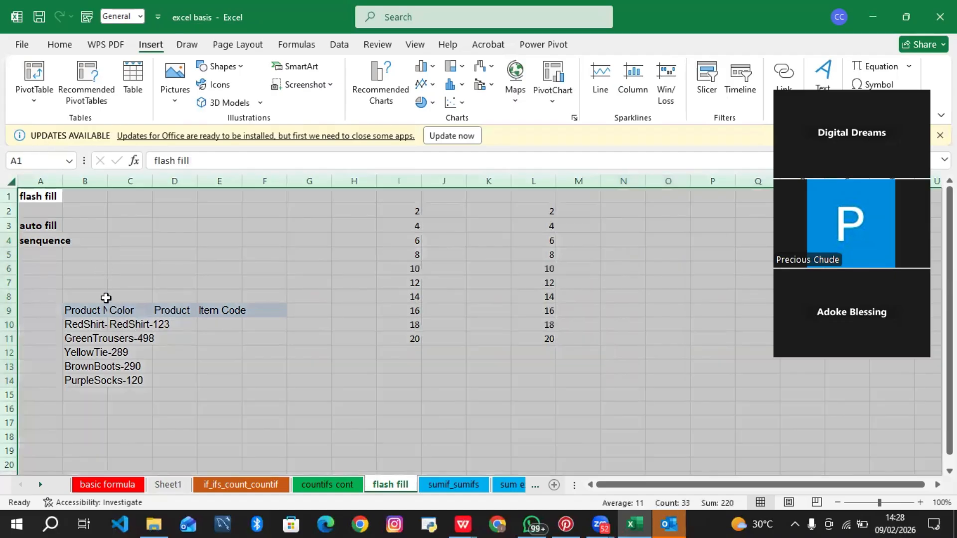
pyautogui.doubleClick(107, 183)
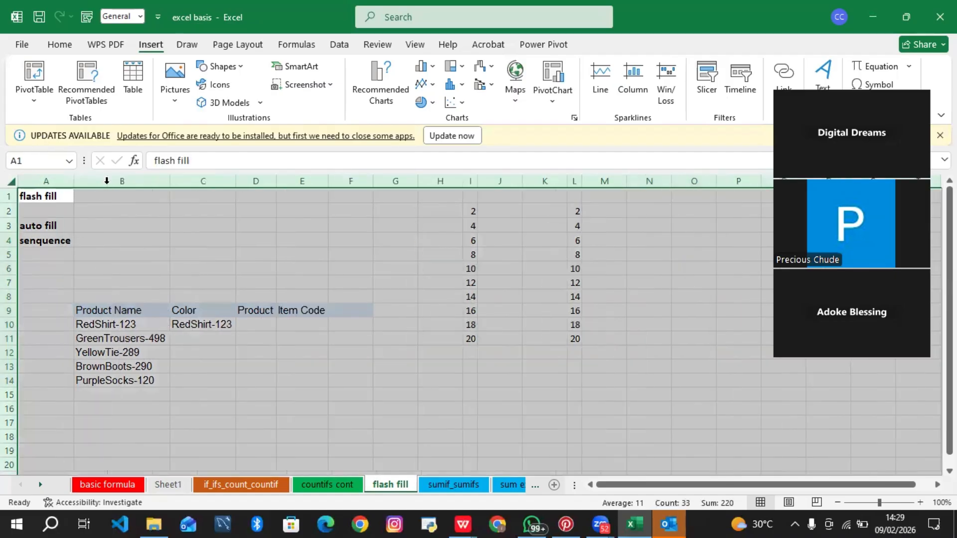
pyautogui.click(256, 324)
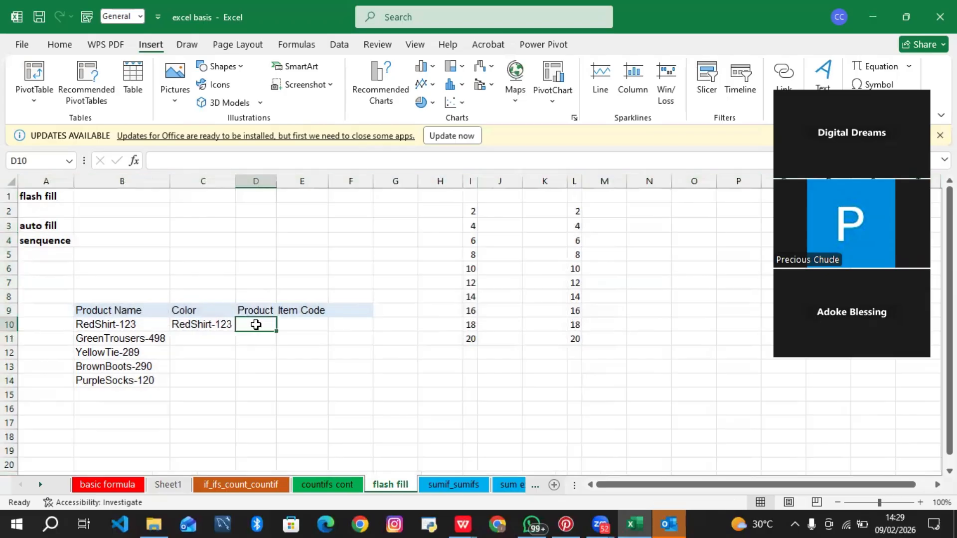
# Step: Clear the product text from cell C10 in the Color column
pyautogui.doubleClick(222, 325)
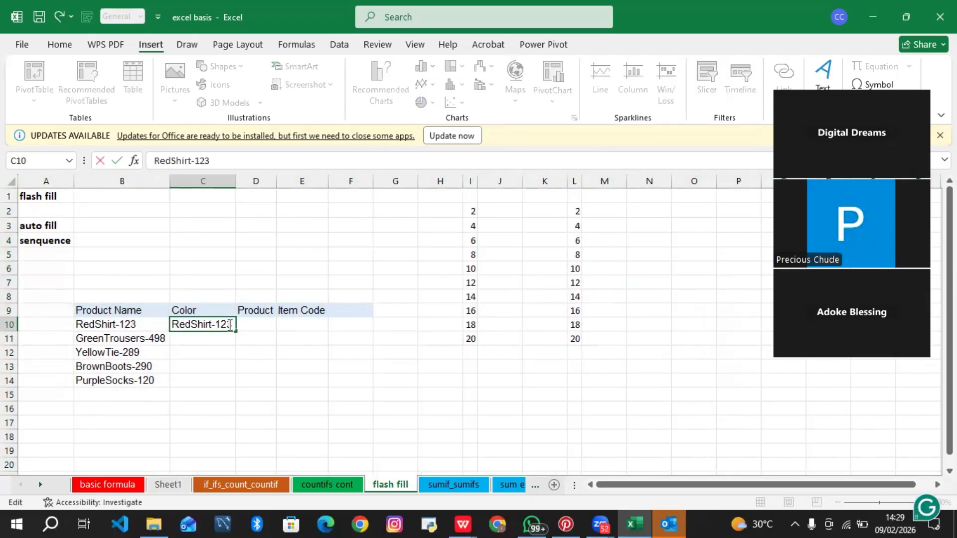
pyautogui.doubleClick(224, 325)
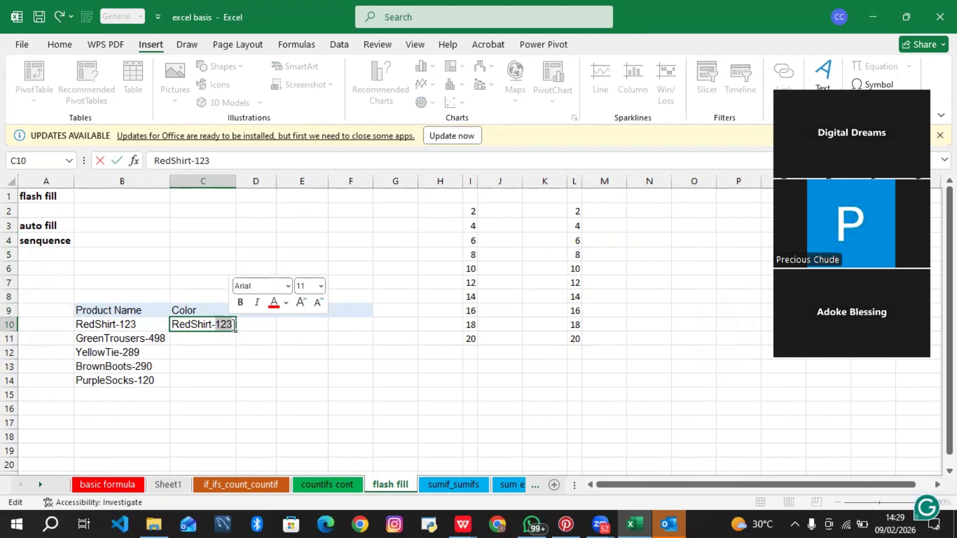
pyautogui.moveTo(235, 325); pyautogui.dragTo(166, 320)
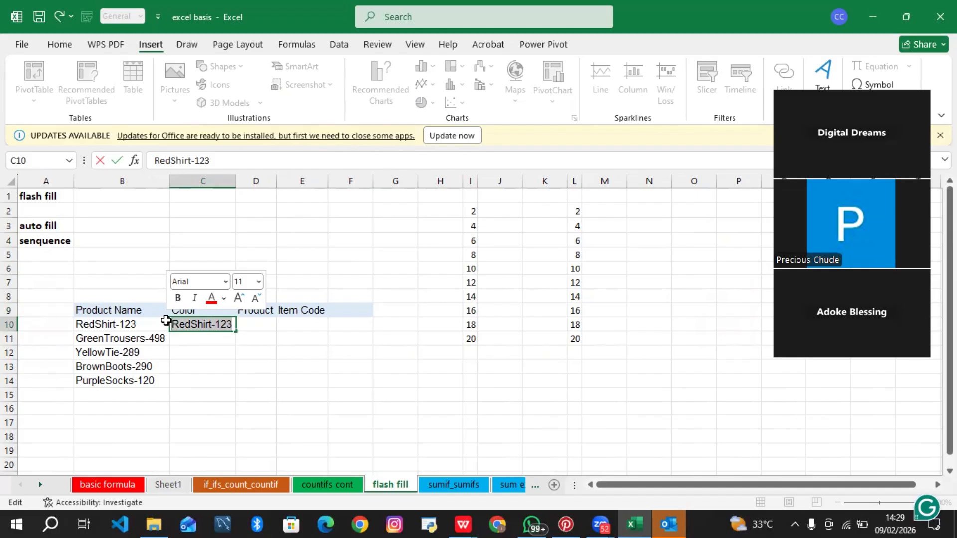
pyautogui.press('BackSpace')
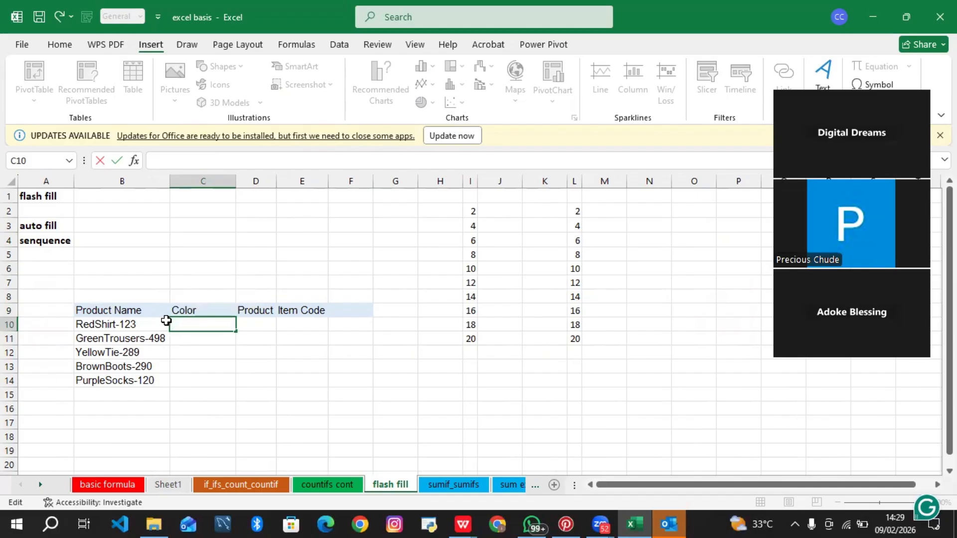
pyautogui.click(196, 352)
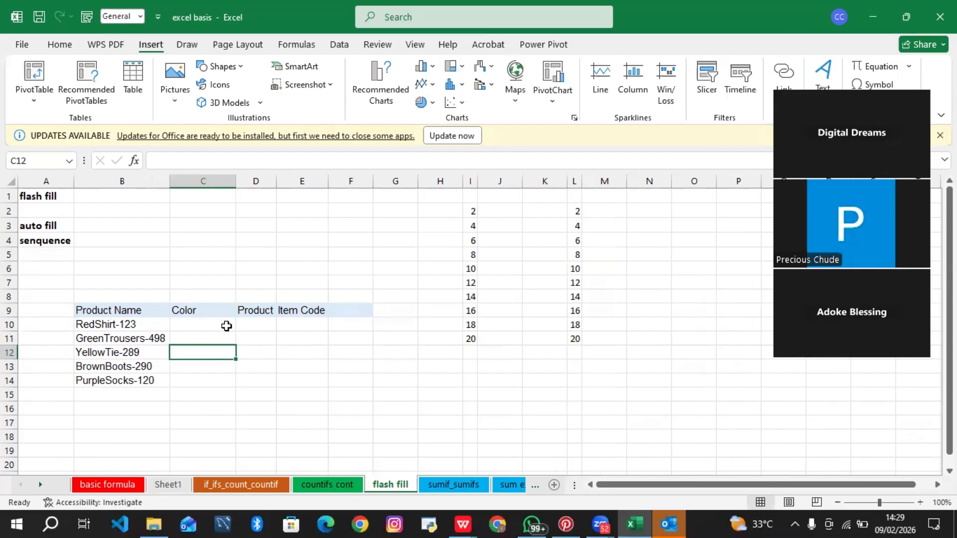
# Step: Enter "red" in C10 as the example color for the first product
pyautogui.click(227, 327)
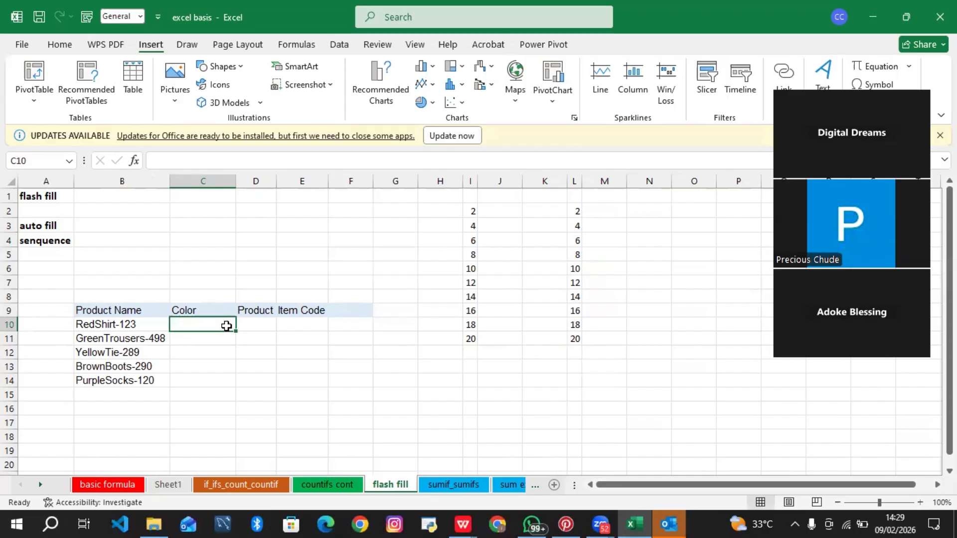
pyautogui.write('red')
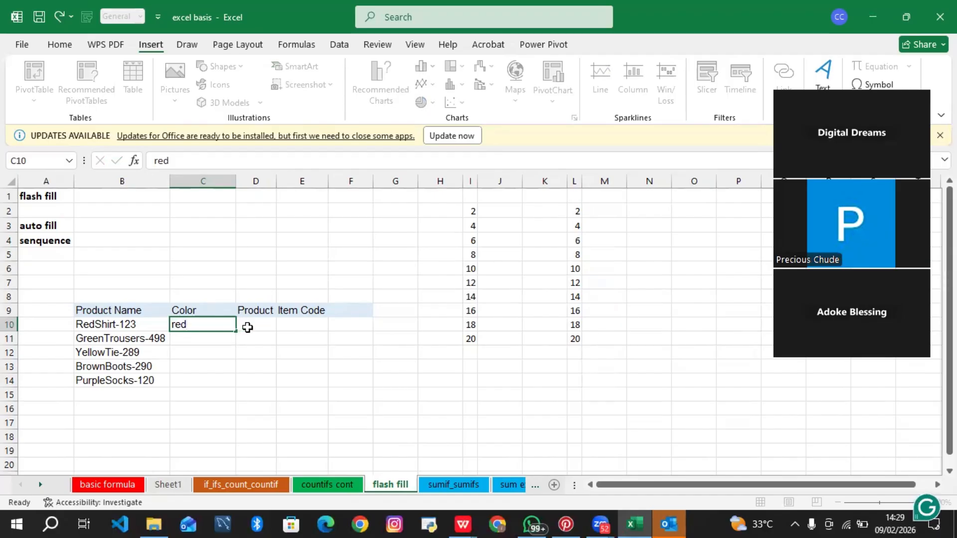
pyautogui.click(248, 328)
# Step: Try to autofill "red" from C10 down to C14, and remove the copies again
pyautogui.click(209, 327)
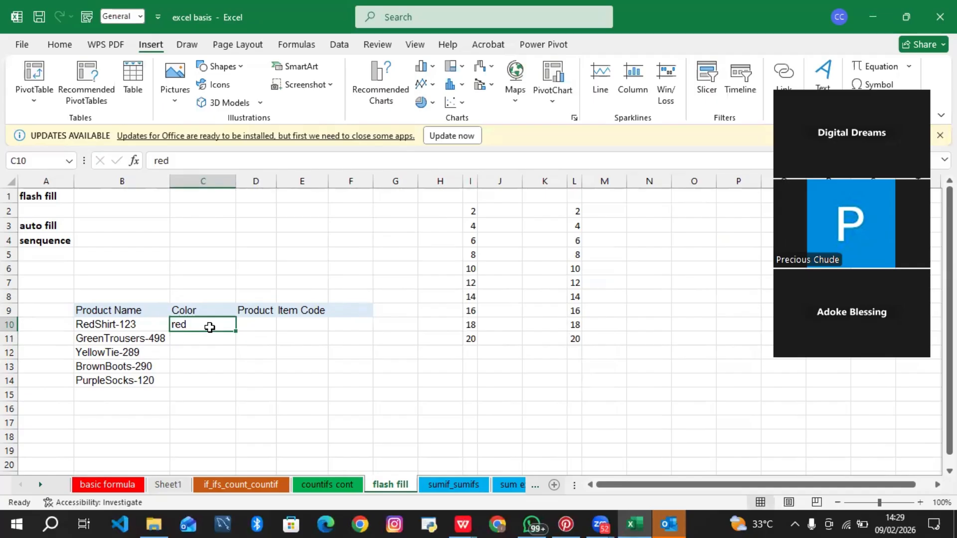
pyautogui.moveTo(235, 331); pyautogui.dragTo(243, 394)
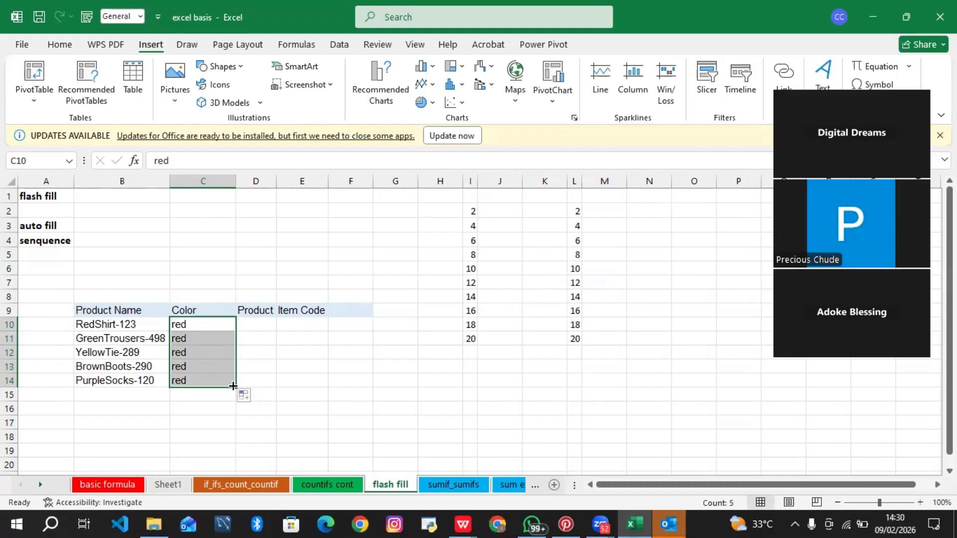
pyautogui.moveTo(234, 386); pyautogui.dragTo(226, 332)
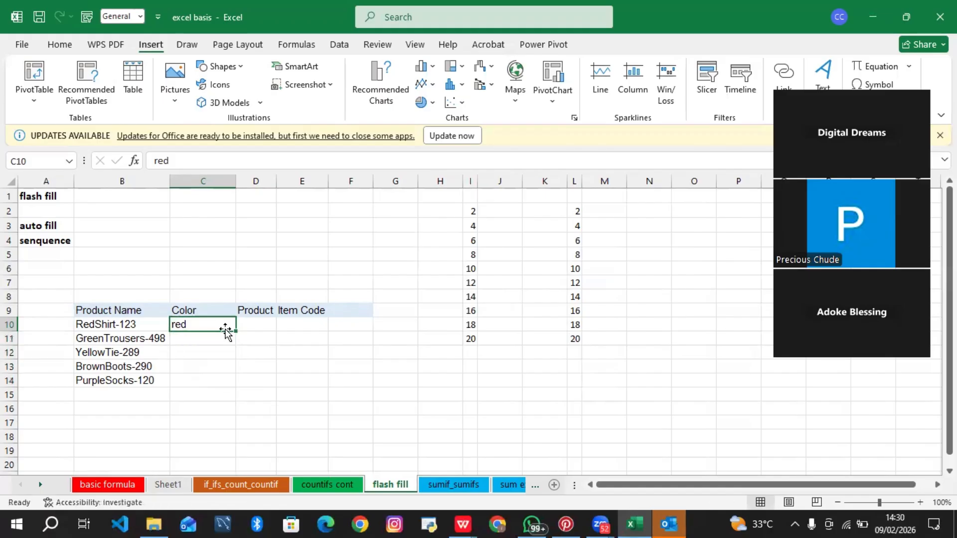
# Step: Apply Flash Fill to the Color column, using C10 as the example
pyautogui.click(340, 44)
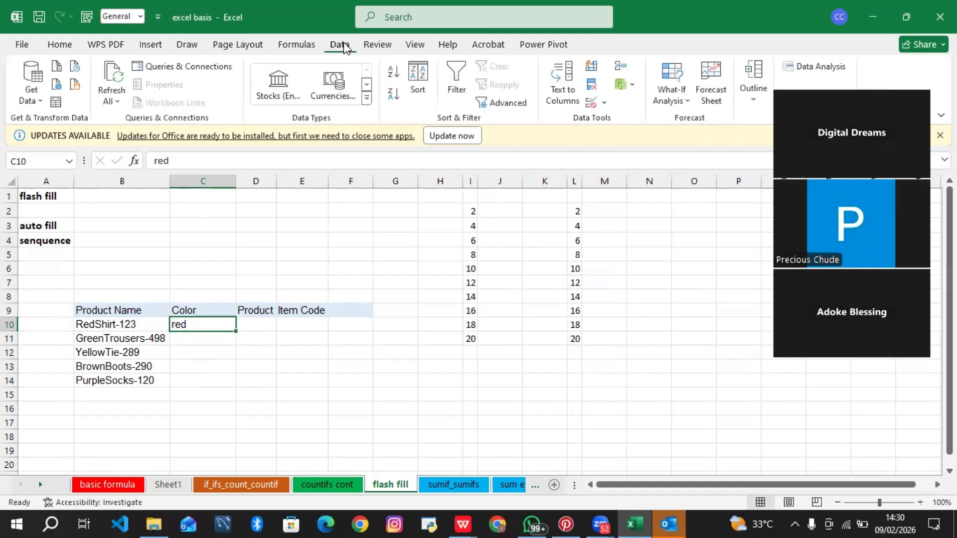
pyautogui.click(594, 73)
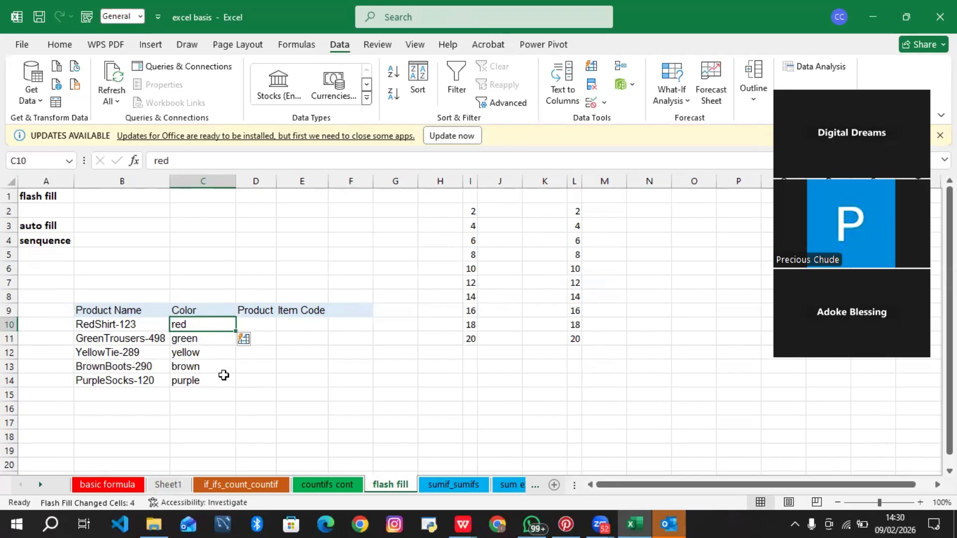
# Step: Enter "shirt" in D10 and Flash Fill the rest of the Product column from this example
pyautogui.click(256, 323)
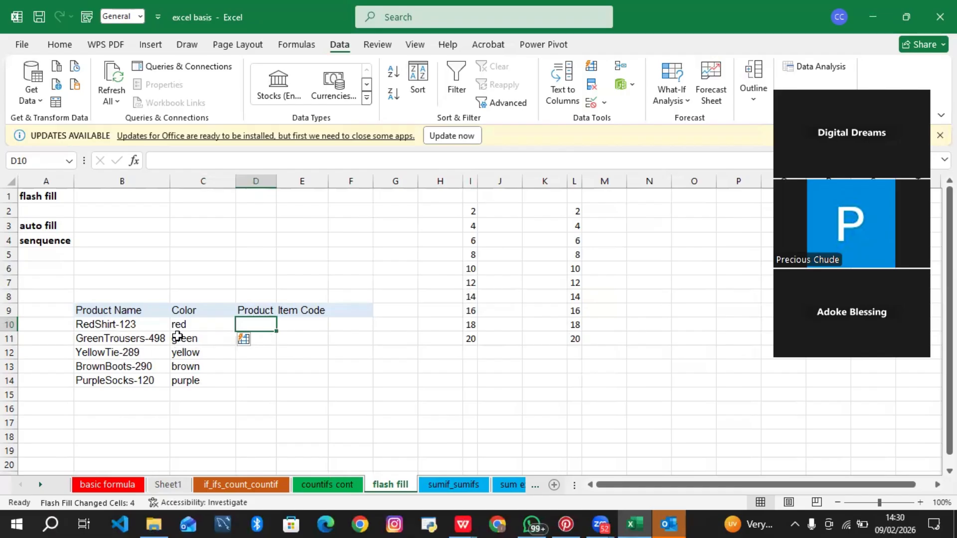
pyautogui.write('s')
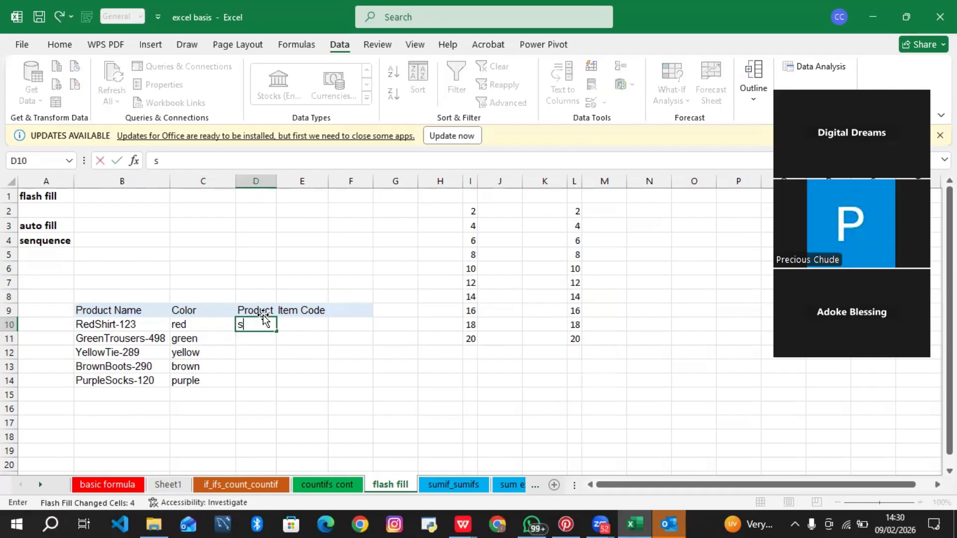
pyautogui.write('h')
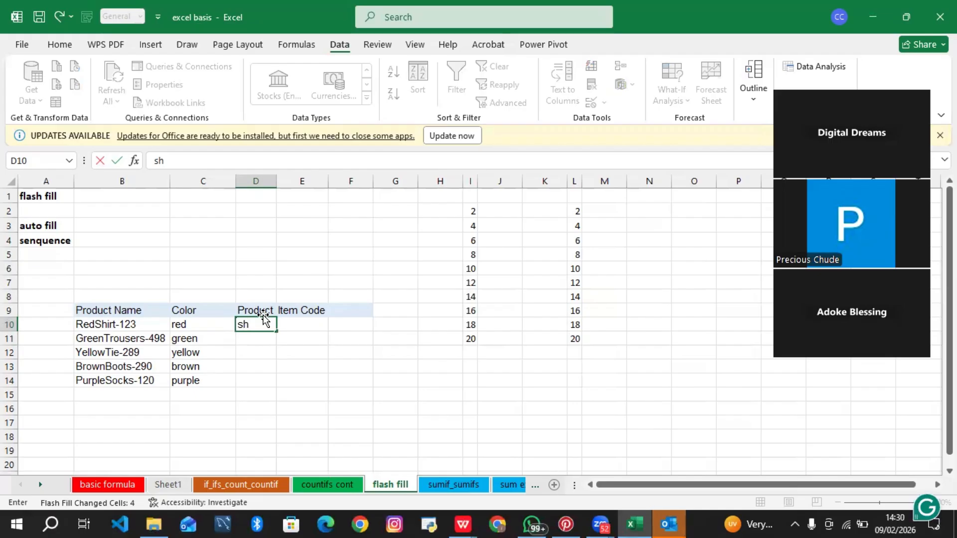
pyautogui.write('irt')
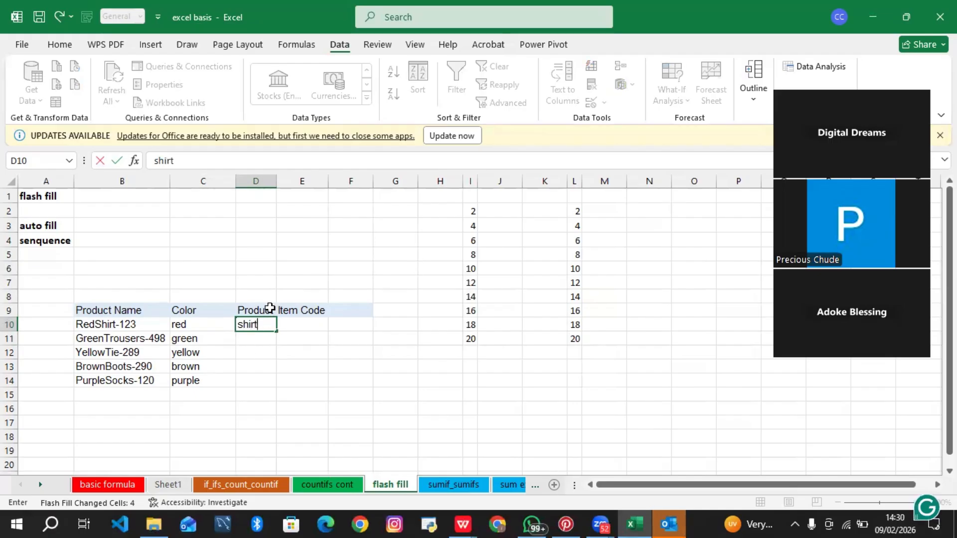
pyautogui.press('Return')
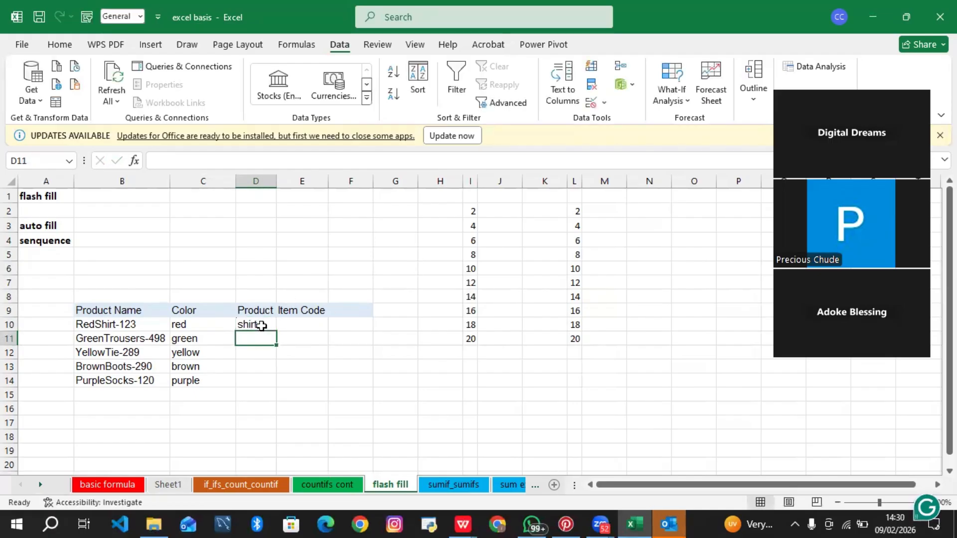
pyautogui.click(261, 326)
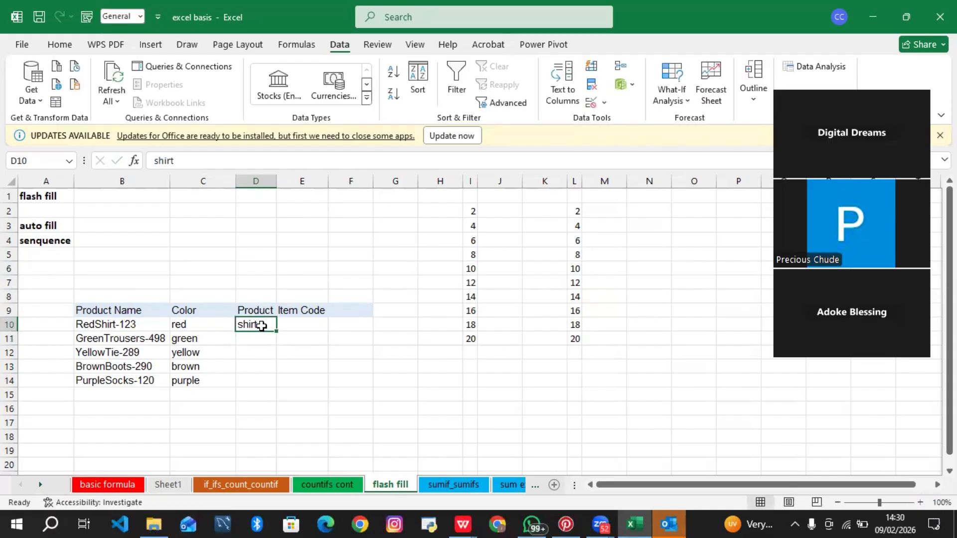
pyautogui.click(591, 67)
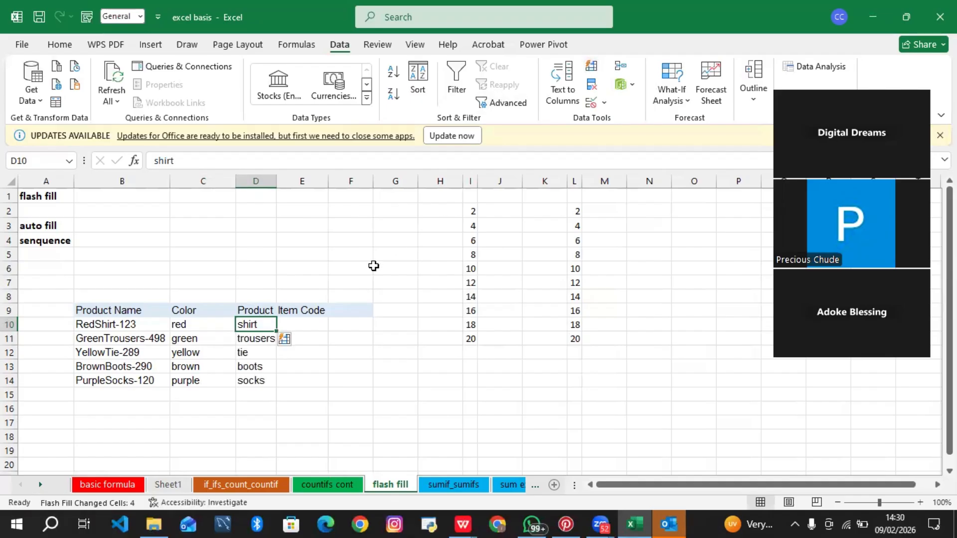
# Step: Enter 123 in E10 and Flash Fill the remaining item codes down the Item Code column
pyautogui.click(302, 324)
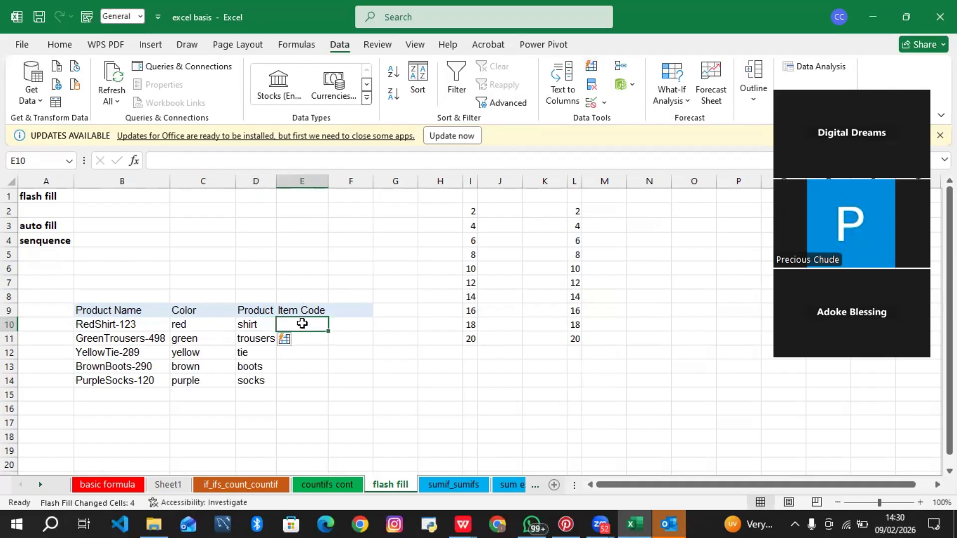
pyautogui.write('1')
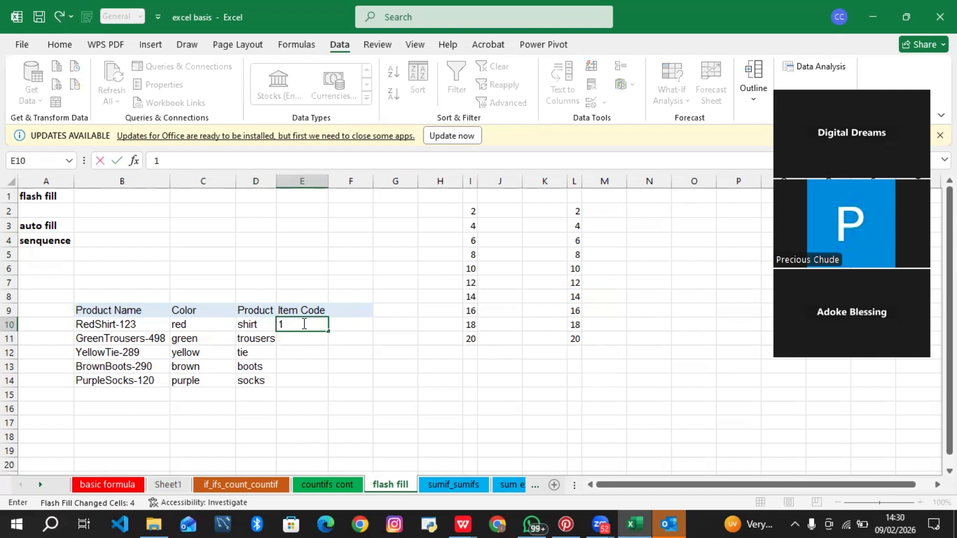
pyautogui.write('23')
pyautogui.press('Return')
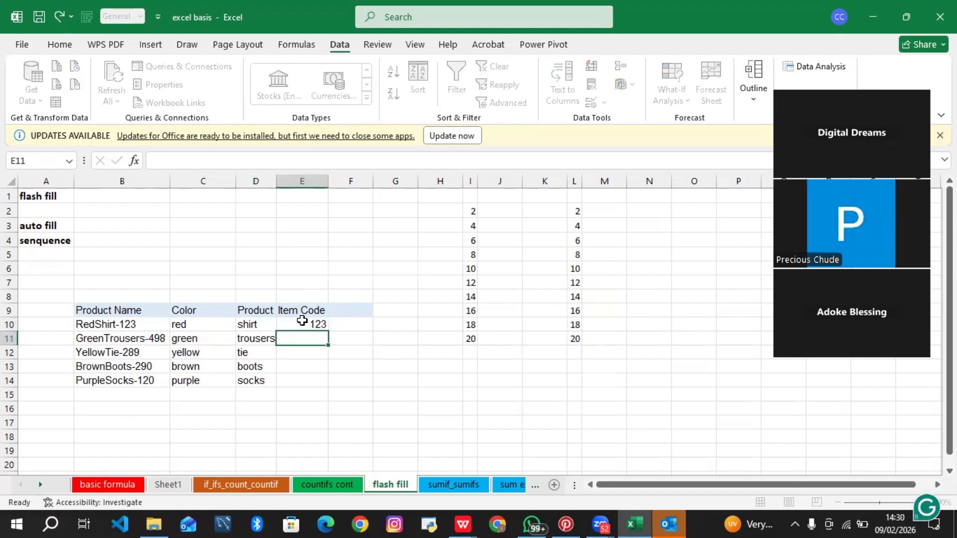
pyautogui.click(301, 322)
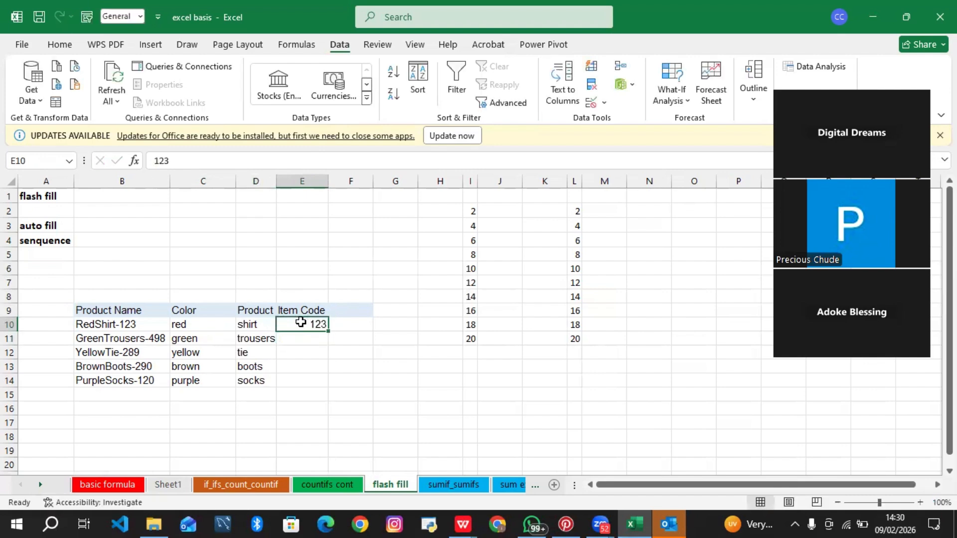
pyautogui.hotkey('ctrl', 'e')
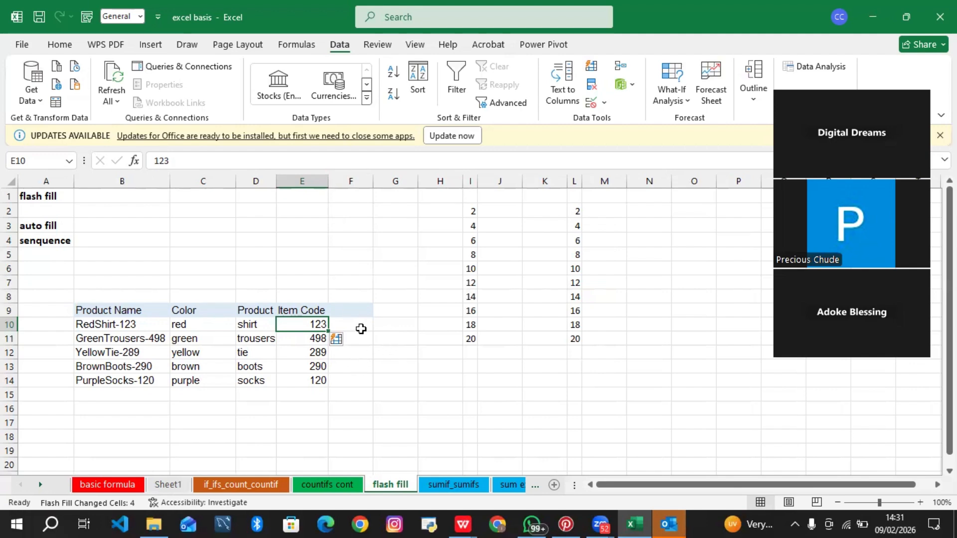
# Step: Enter 123 in G10, separated from the table by an empty column, and try to Flash Fill column G
pyautogui.click(393, 323)
pyautogui.write('123')
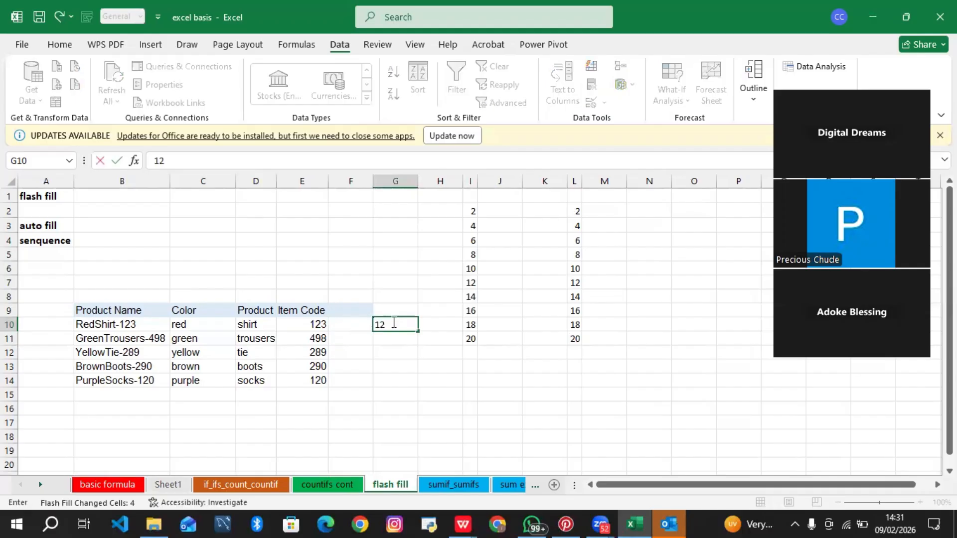
pyautogui.click(382, 349)
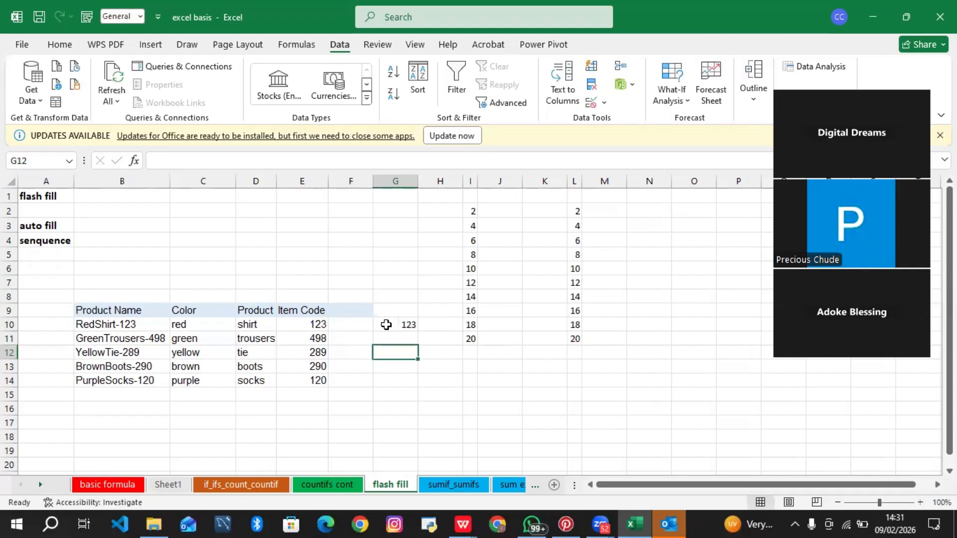
pyautogui.click(386, 325)
pyautogui.hotkey('ctrl', 'e')
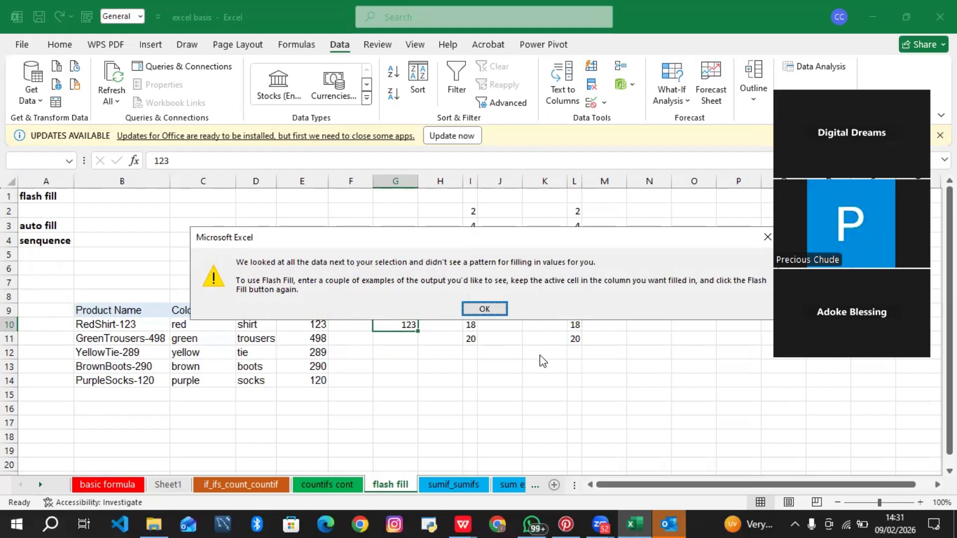
pyautogui.click(484, 309)
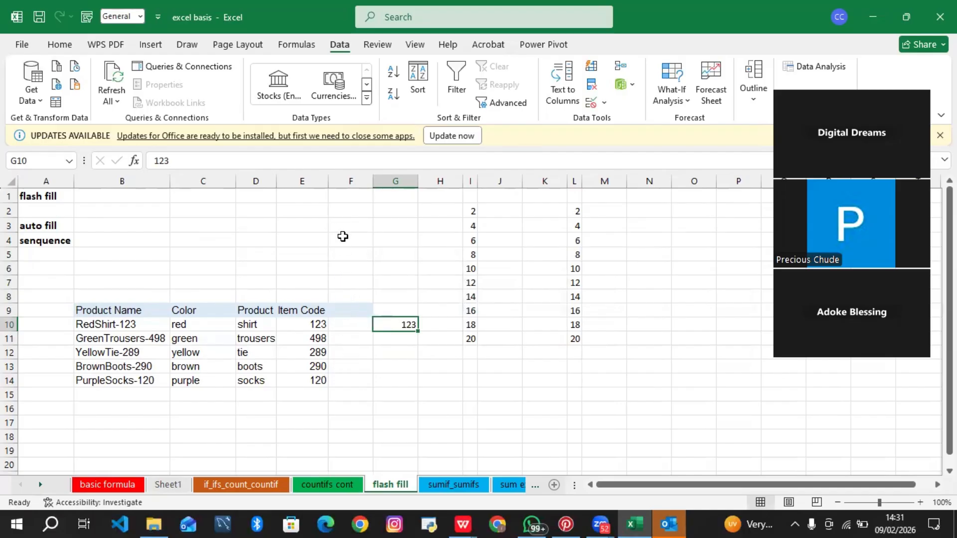
# Step: Enter 123 in F10, directly beside the Item Code column, and Flash Fill column F from F11
pyautogui.click(348, 326)
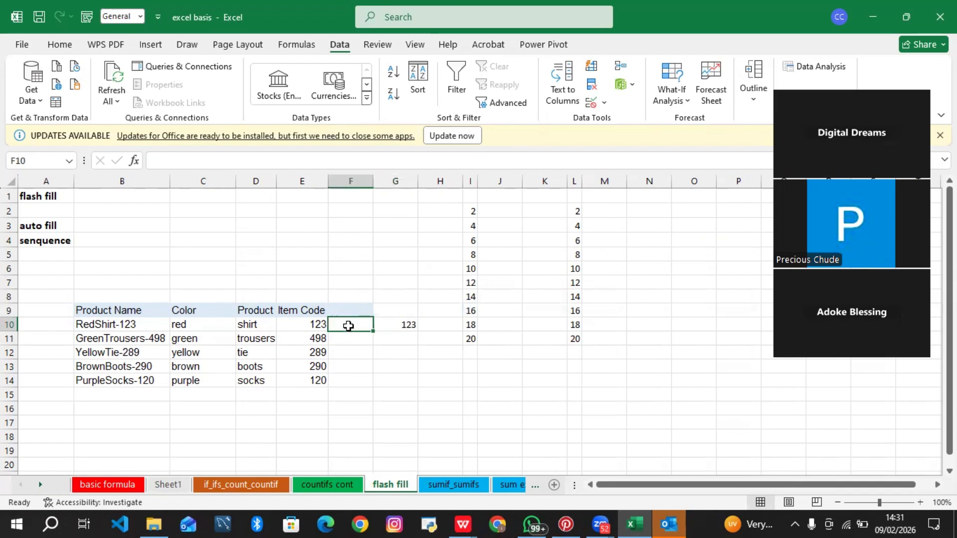
pyautogui.write('123')
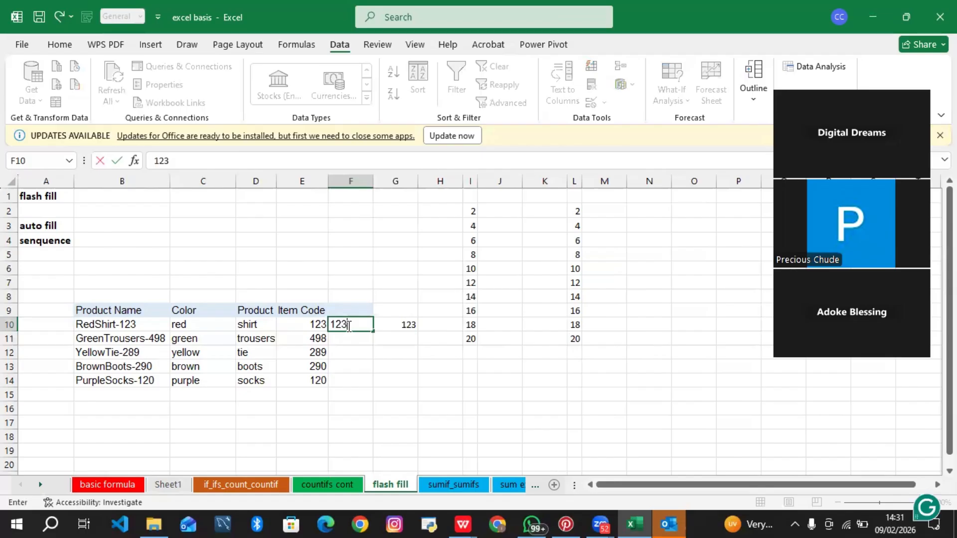
pyautogui.press('Return')
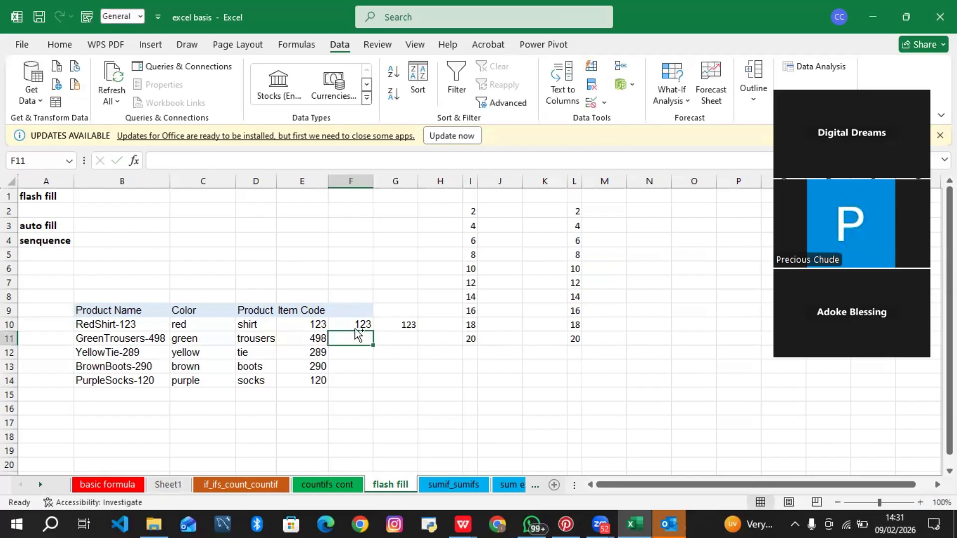
pyautogui.hotkey('ctrl', 'e')
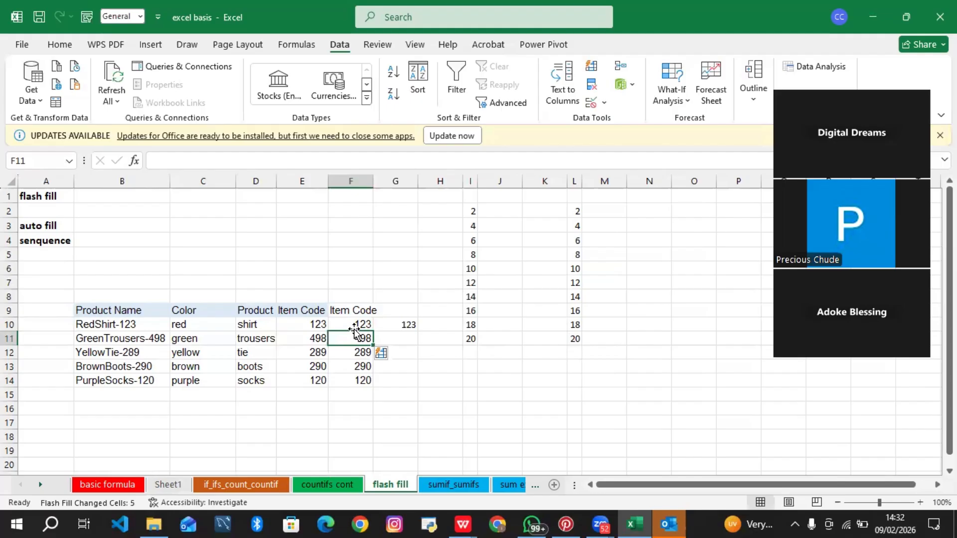
# Step: Switch to the open Introduction to Excel presentation in WPS Office
pyautogui.moveTo(463, 525)
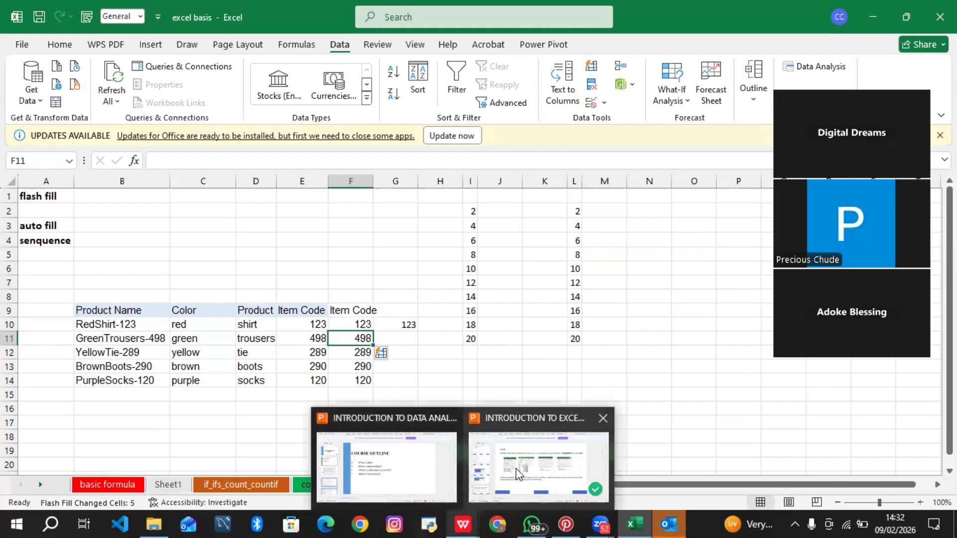